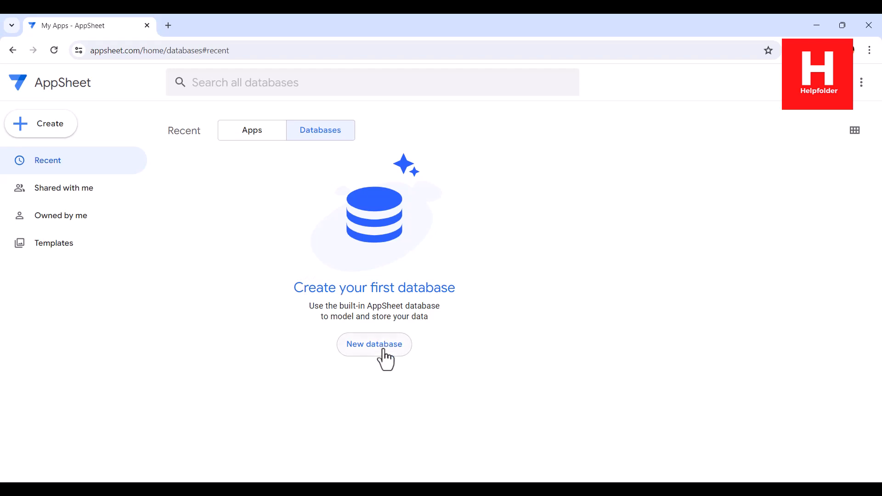
# - Start a new untitled database from the AppSheet Databases tab
pyautogui.click(383, 352)
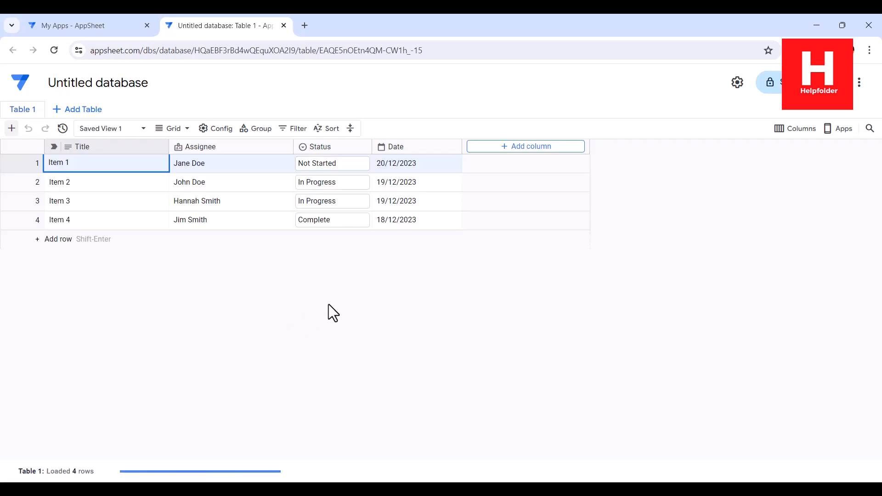
# - Rename the untitled database to mydb
pyautogui.click(87, 109)
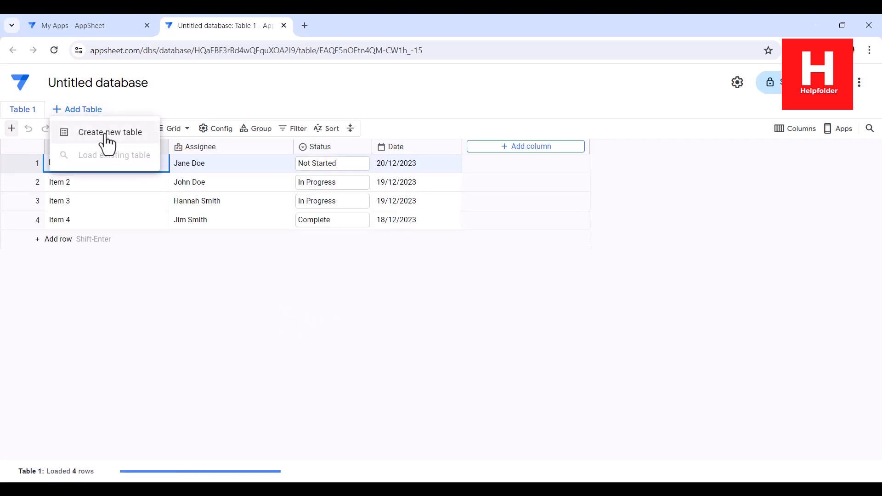
pyautogui.click(118, 84)
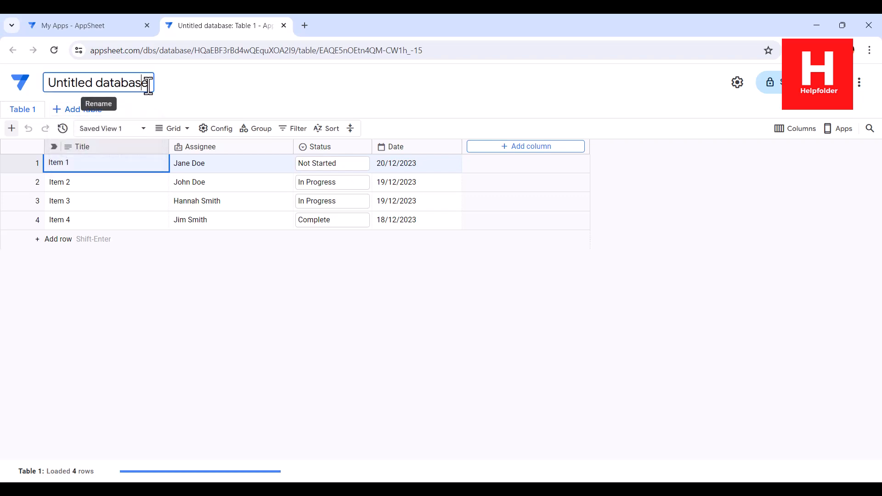
pyautogui.hotkey('ctrl', 'a')
pyautogui.write('mydb')
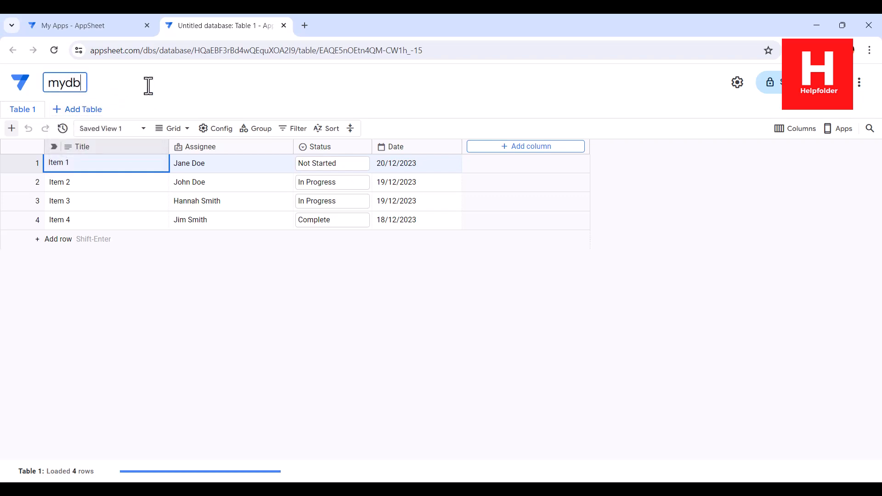
pyautogui.press('Return')
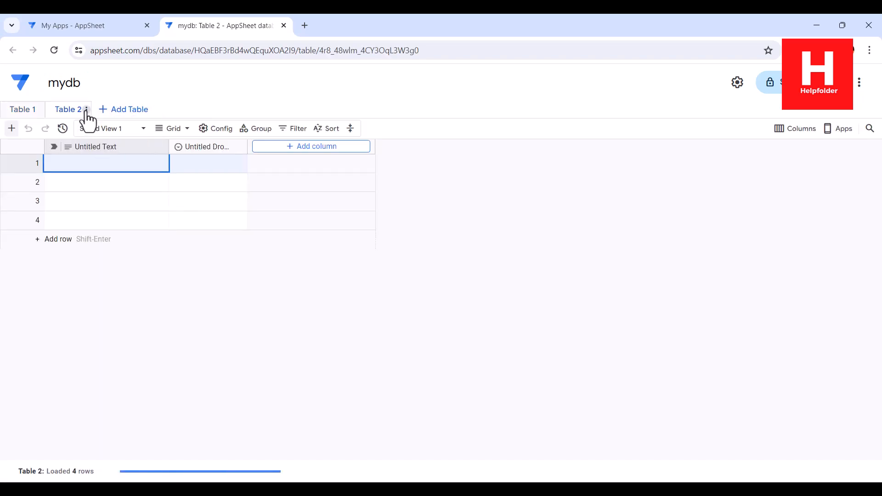
# - Name the new table 'order' and delete its Untitled Dropdown column
pyautogui.click(84, 112)
pyautogui.click(107, 129)
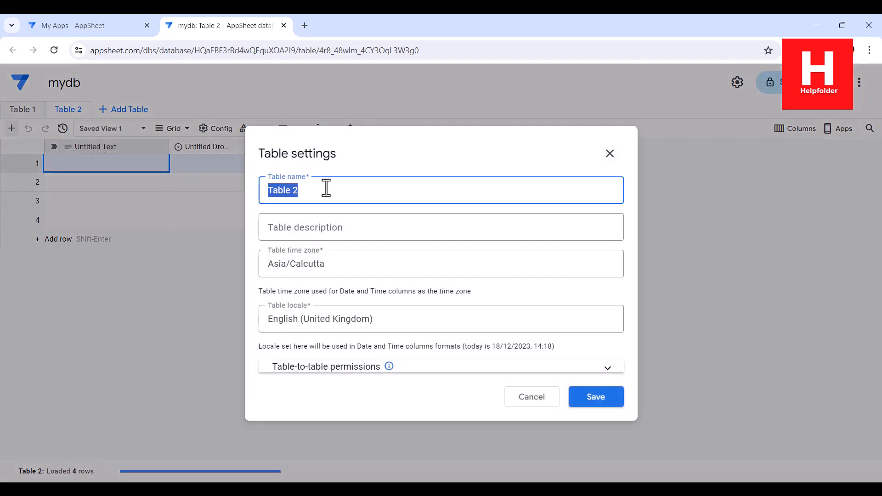
pyautogui.write('order')
pyautogui.click(611, 401)
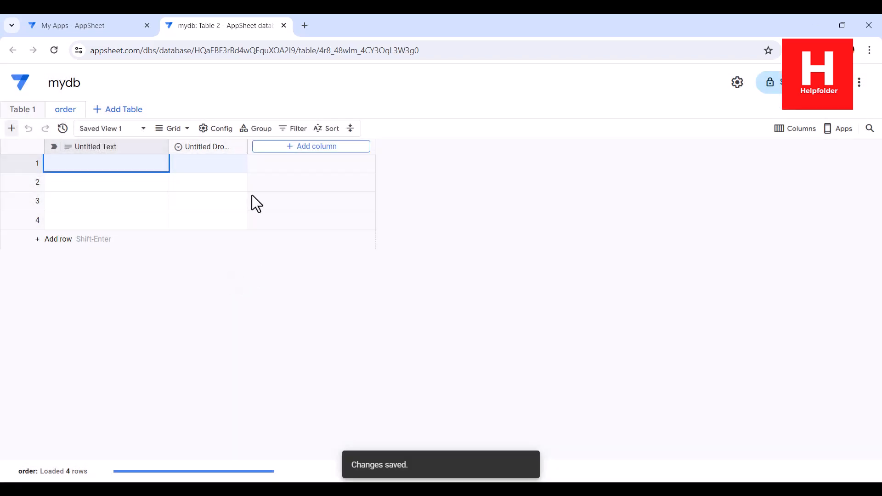
pyautogui.click(237, 148)
pyautogui.click(286, 408)
pyautogui.click(510, 294)
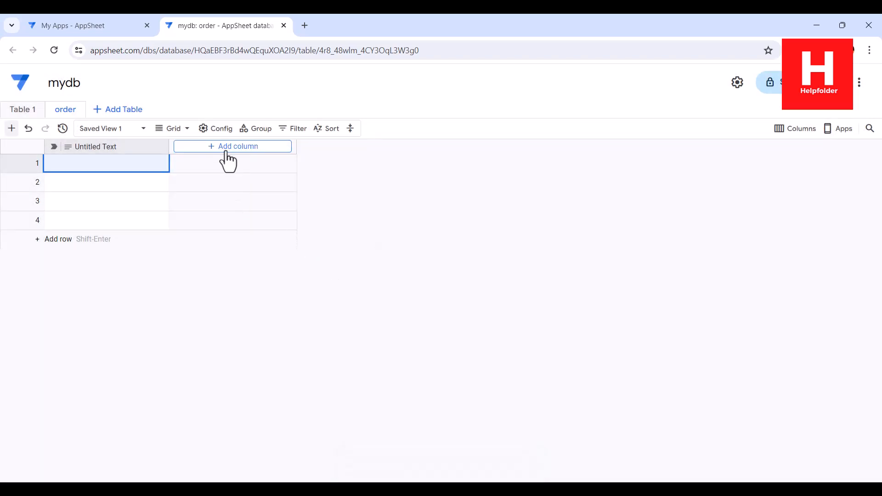
# - Add a Text column named Name to the order table
pyautogui.click(227, 156)
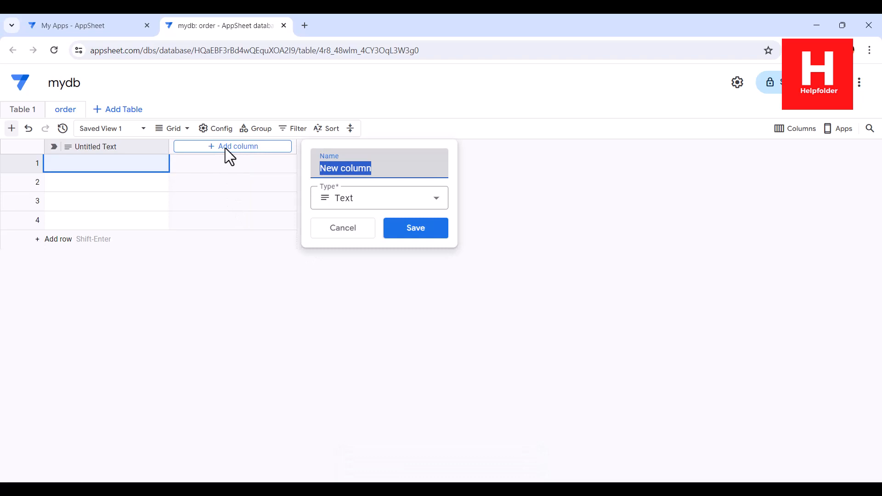
pyautogui.write('Nmae')
pyautogui.press('BackSpace')
pyautogui.press('BackSpace')
pyautogui.press('BackSpace')
pyautogui.write('am')
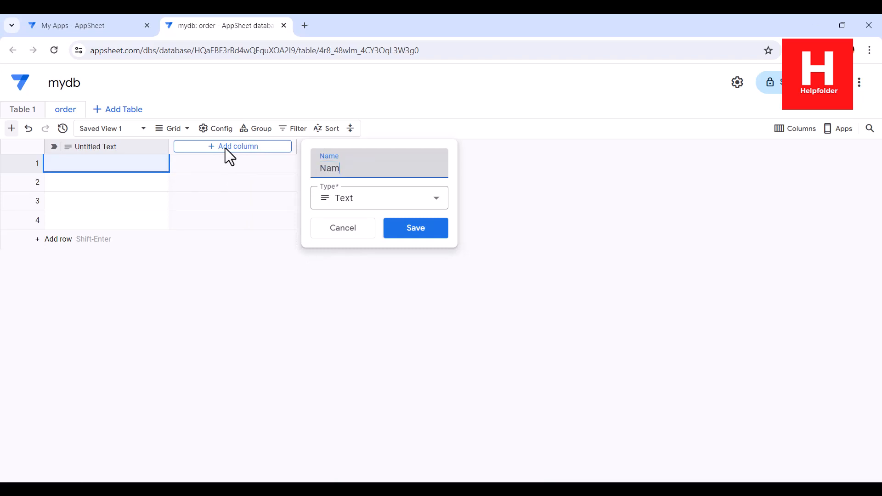
pyautogui.write('e')
pyautogui.click(393, 232)
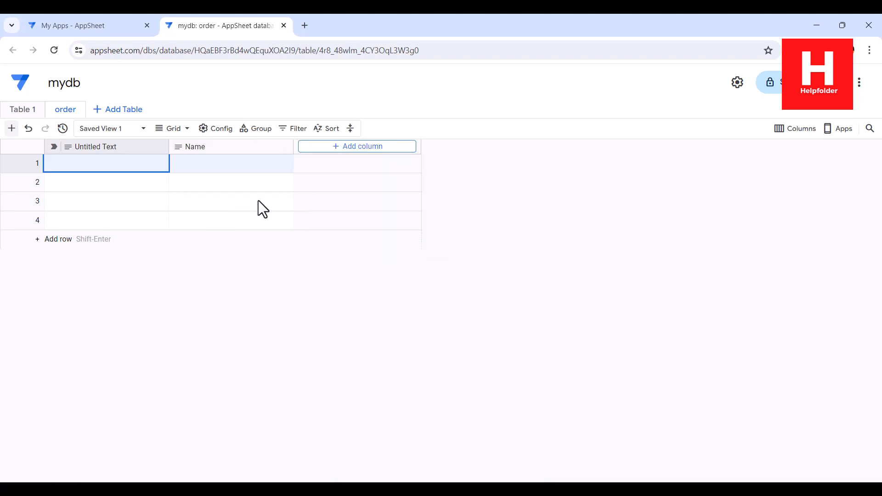
# - Add a Product column of type Enum with Dropdown item type
pyautogui.click(325, 151)
pyautogui.write('Product')
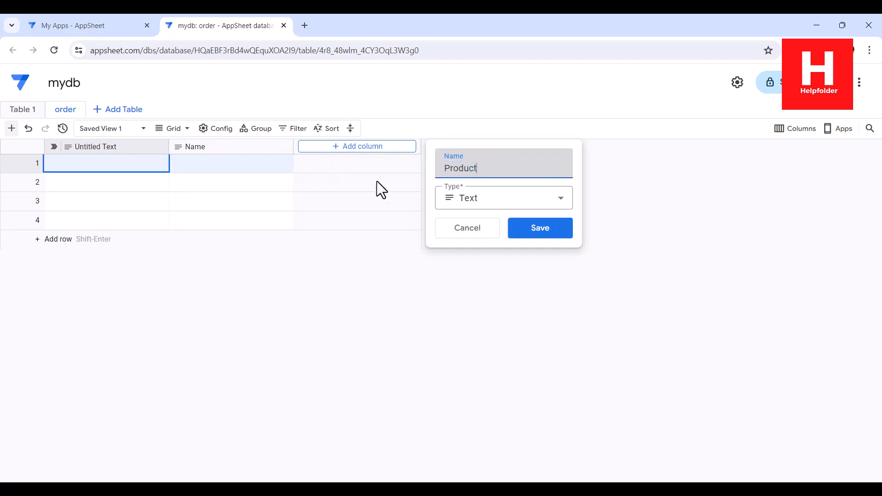
pyautogui.click(453, 198)
pyautogui.click(476, 279)
pyautogui.click(480, 237)
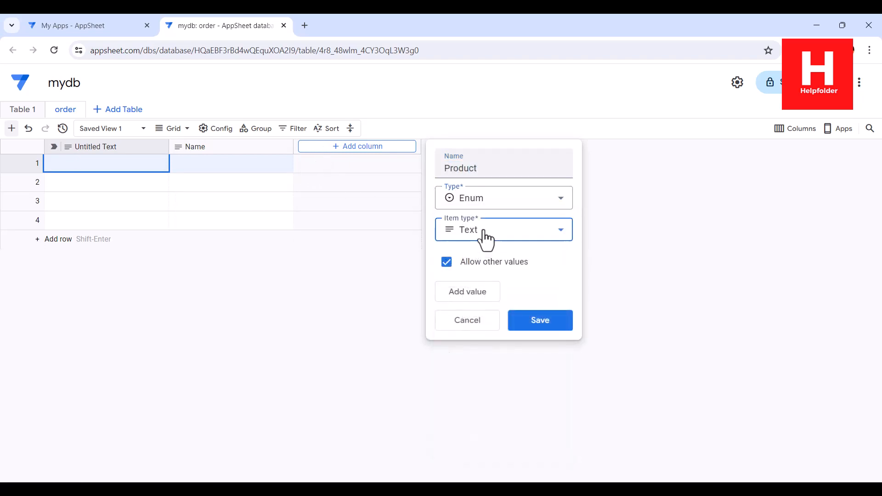
pyautogui.click(480, 274)
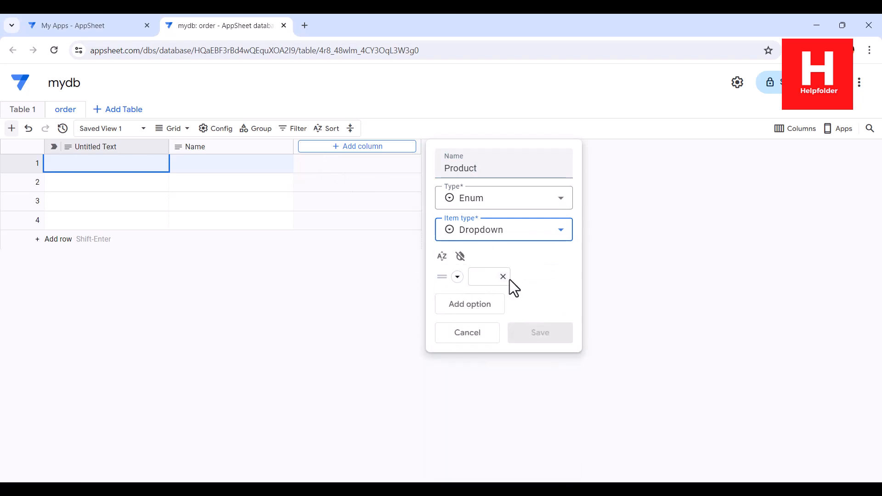
# - Give Product the options Item 1, Item 2, Item 3 and Misc, and save it
pyautogui.click(487, 282)
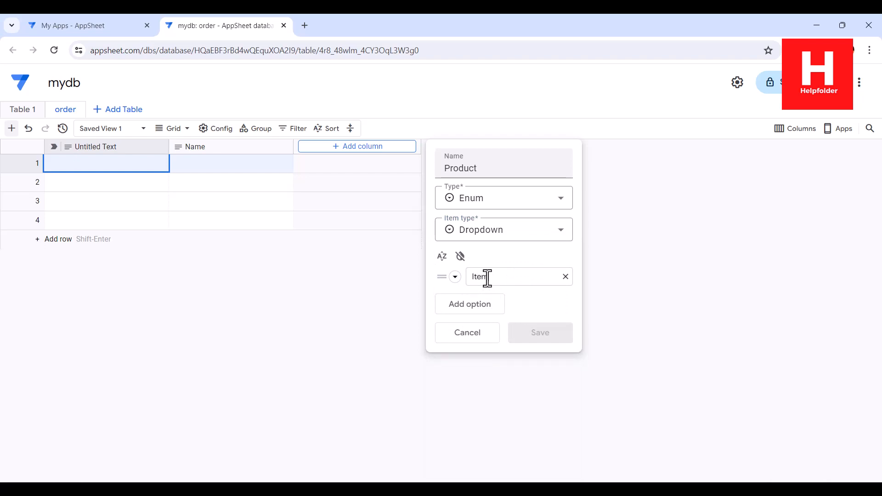
pyautogui.click(471, 305)
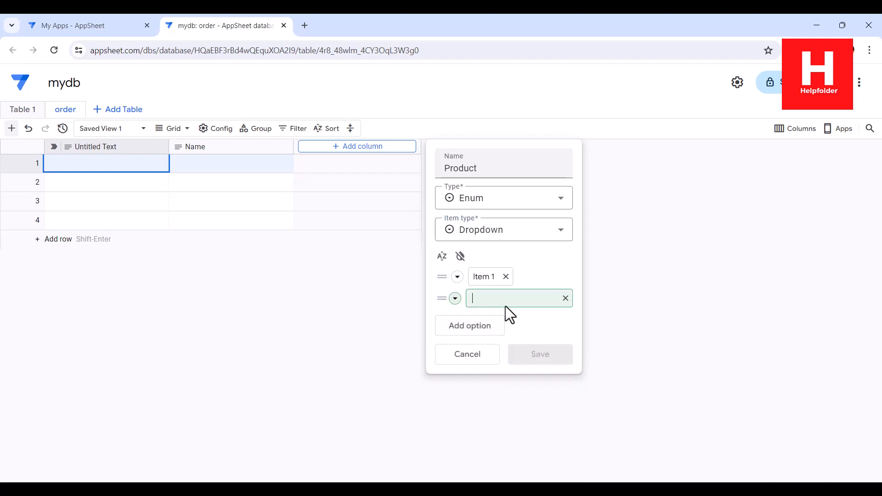
pyautogui.write('Item 2')
pyautogui.click(499, 330)
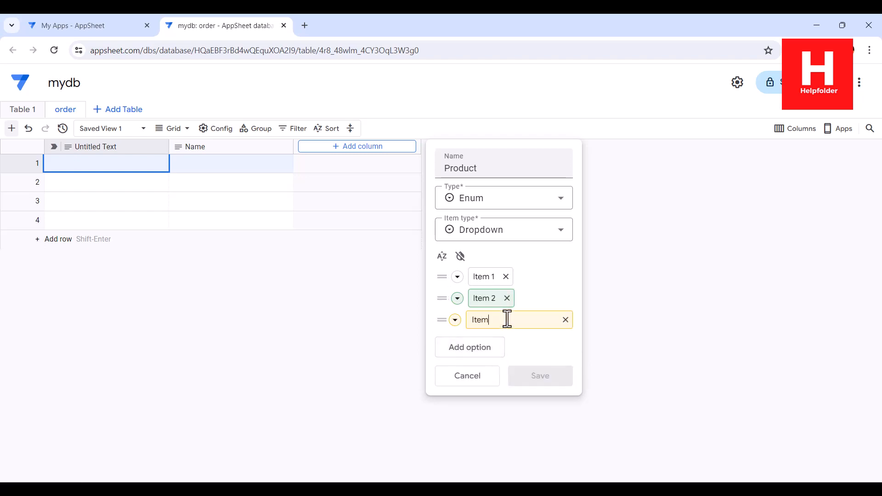
pyautogui.click(496, 350)
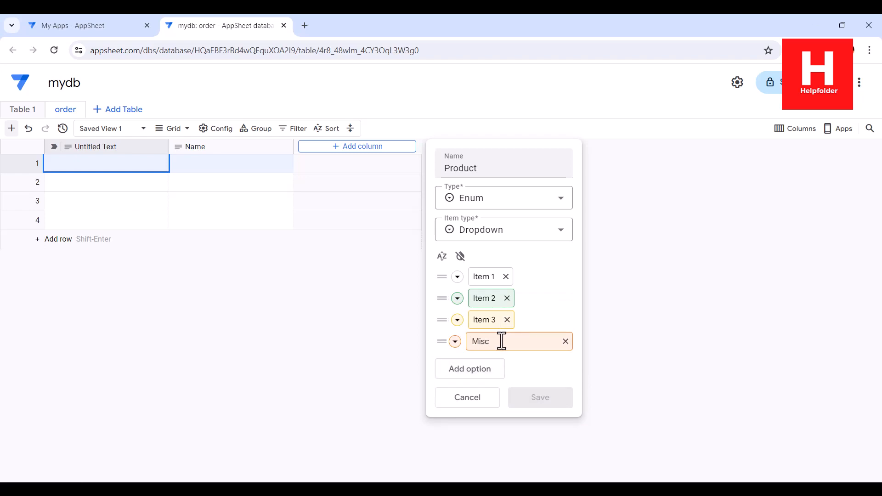
pyautogui.click(536, 398)
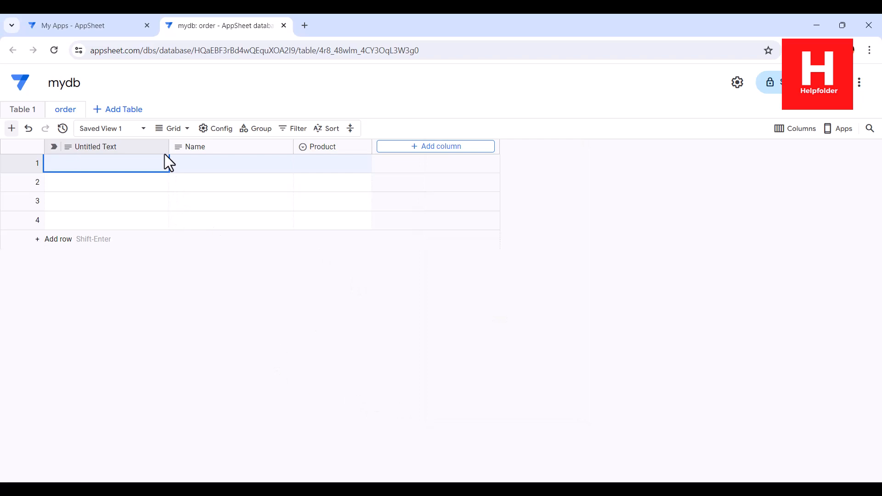
pyautogui.click(281, 146)
# - Make Name the label column of the order table
pyautogui.click(311, 244)
pyautogui.click(285, 147)
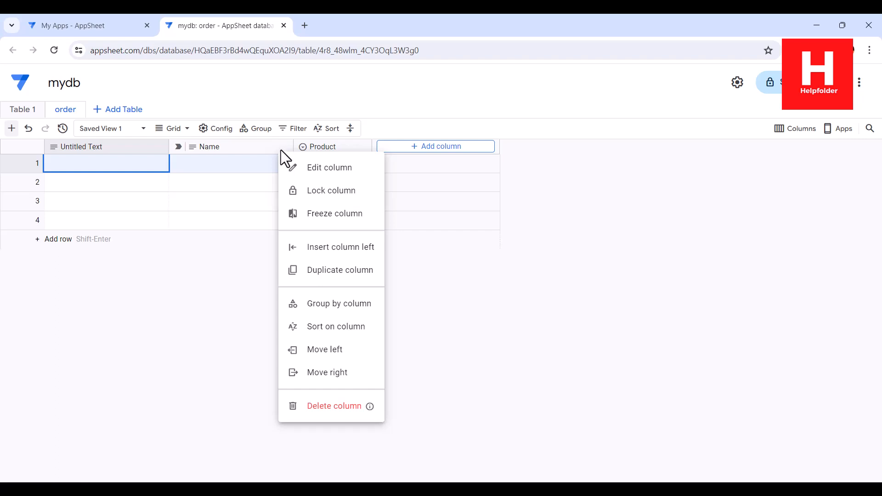
pyautogui.click(172, 261)
# - Delete the Untitled Text column from the order table
pyautogui.click(156, 153)
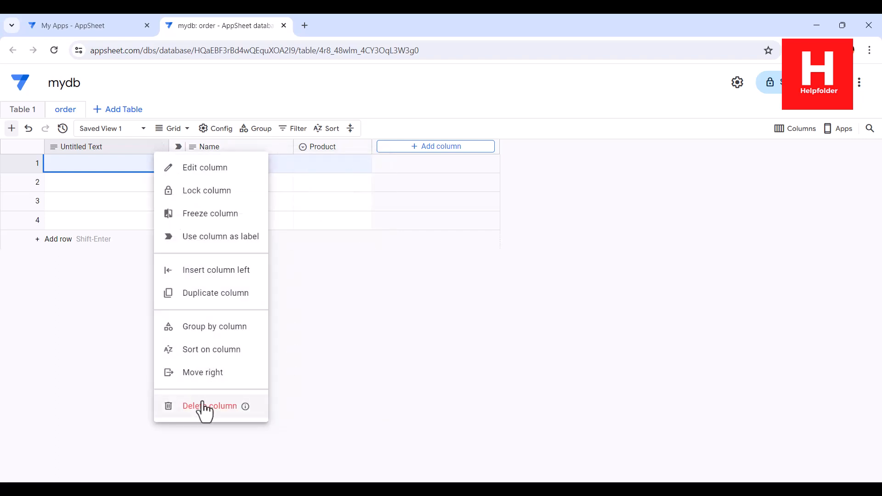
pyautogui.click(421, 395)
pyautogui.click(519, 299)
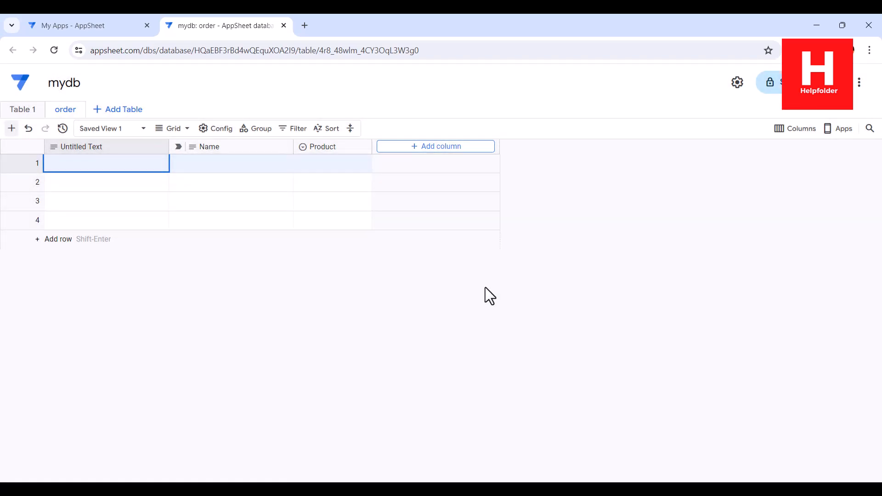
pyautogui.click(308, 147)
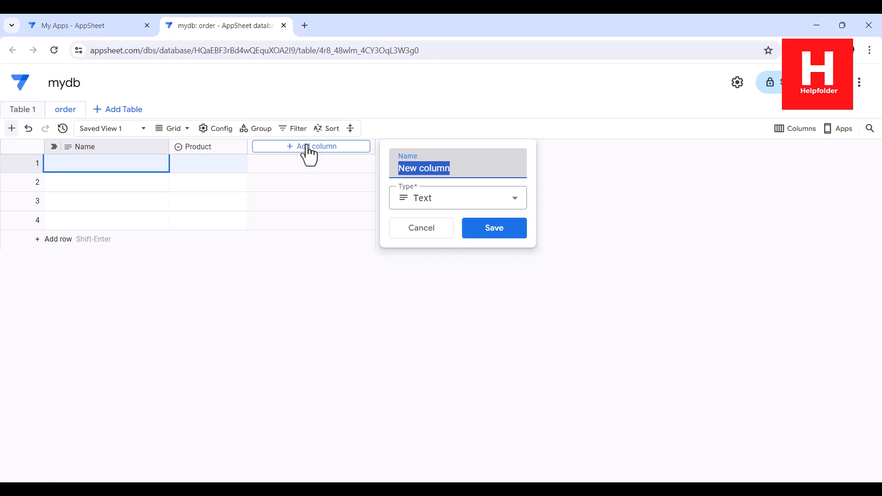
# - Name the new column Status and make it an Enum with Dropdown items
pyautogui.write('Status')
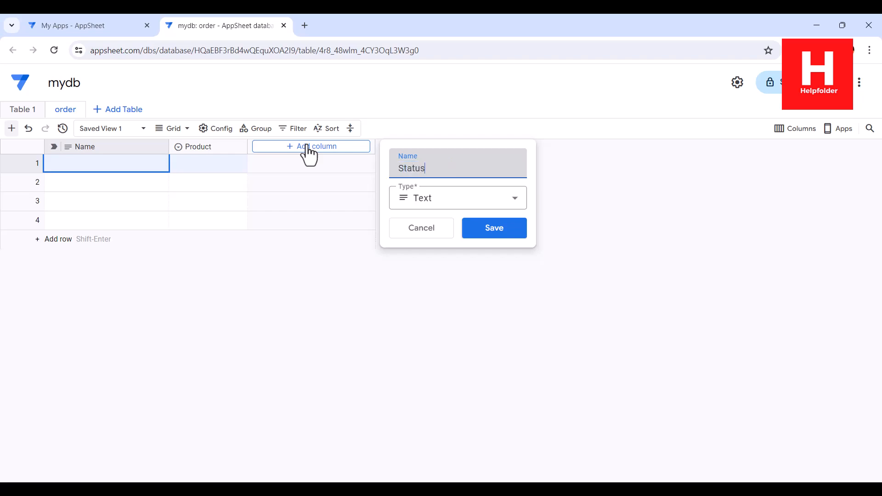
pyautogui.click(427, 198)
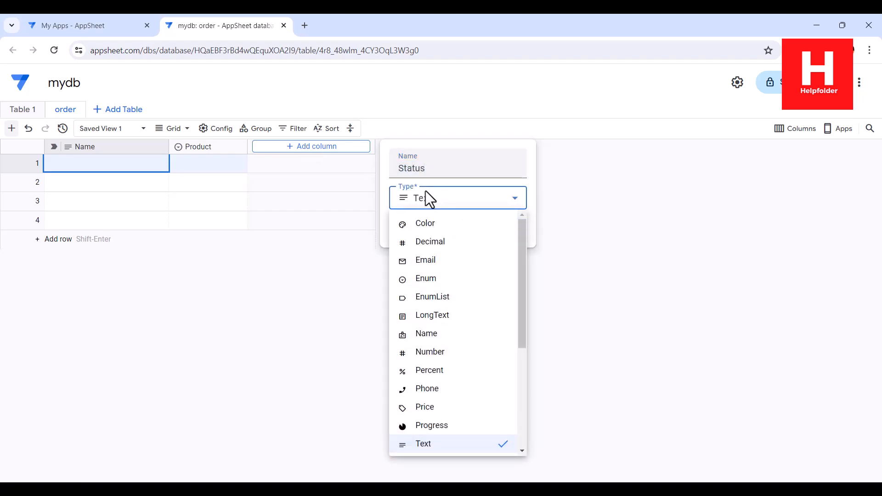
pyautogui.click(428, 278)
pyautogui.click(431, 232)
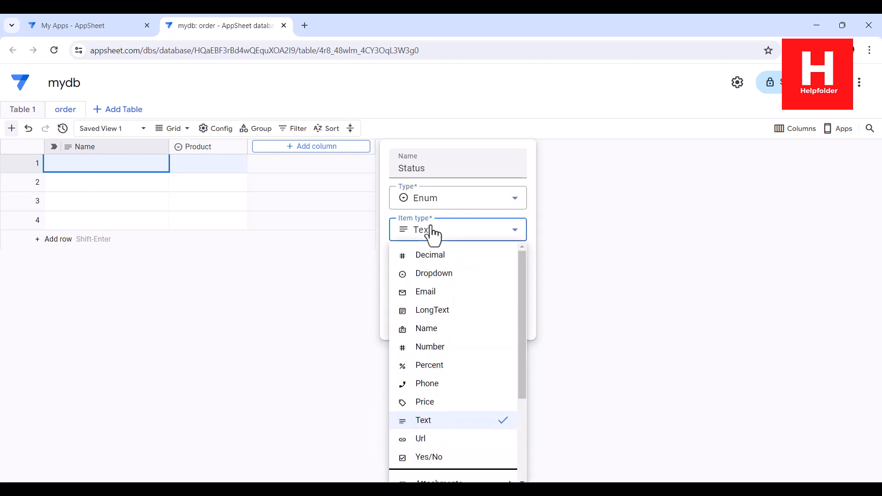
pyautogui.click(434, 273)
# - Add the Status choices Ship, Pending, Cancel and Complete, and save the column
pyautogui.click(435, 275)
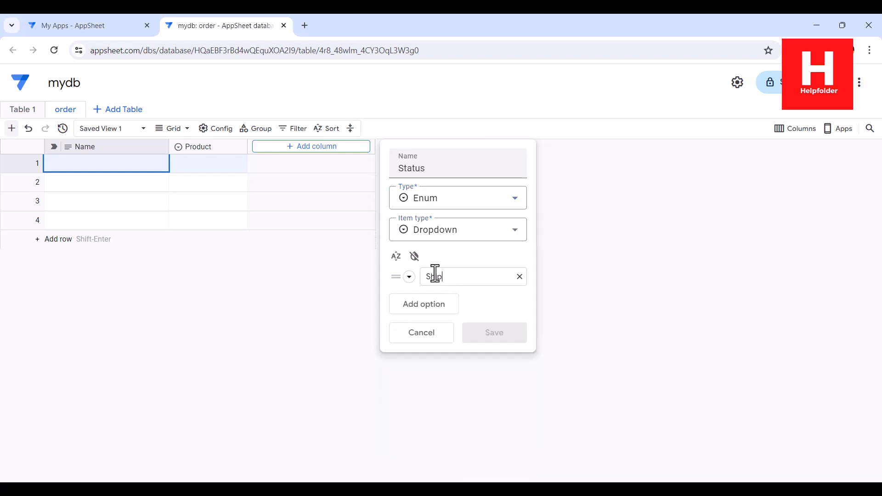
pyautogui.write('Ship')
pyautogui.click(434, 304)
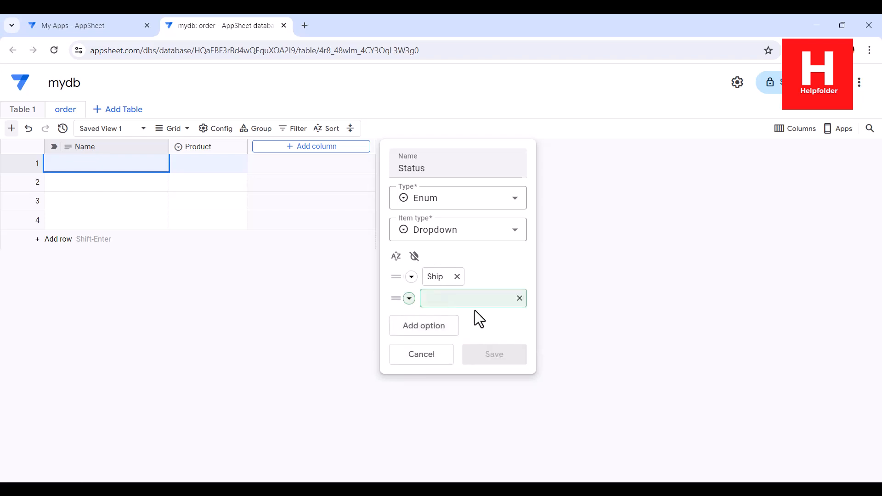
pyautogui.write('Pending')
pyautogui.click(443, 327)
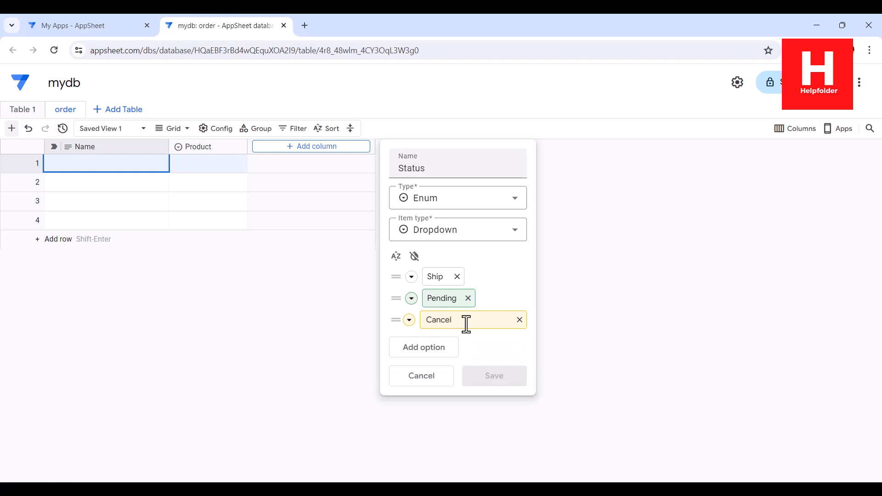
pyautogui.click(423, 350)
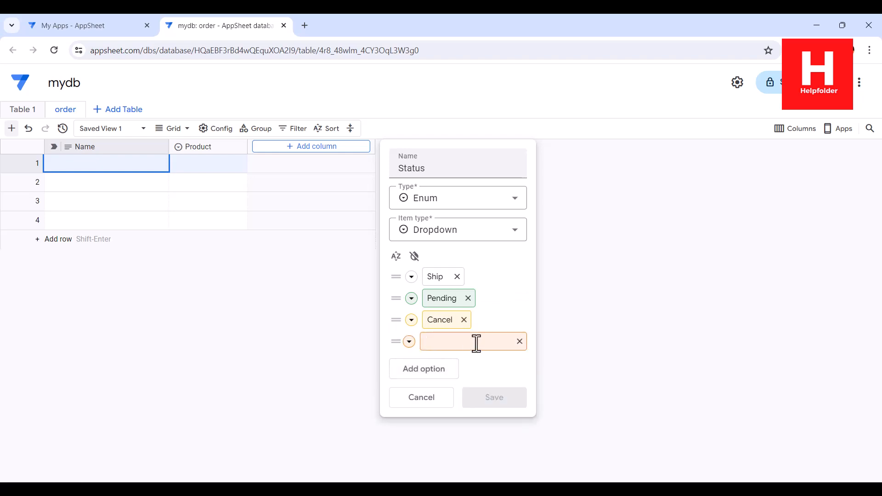
pyautogui.write('Complete')
pyautogui.click(488, 366)
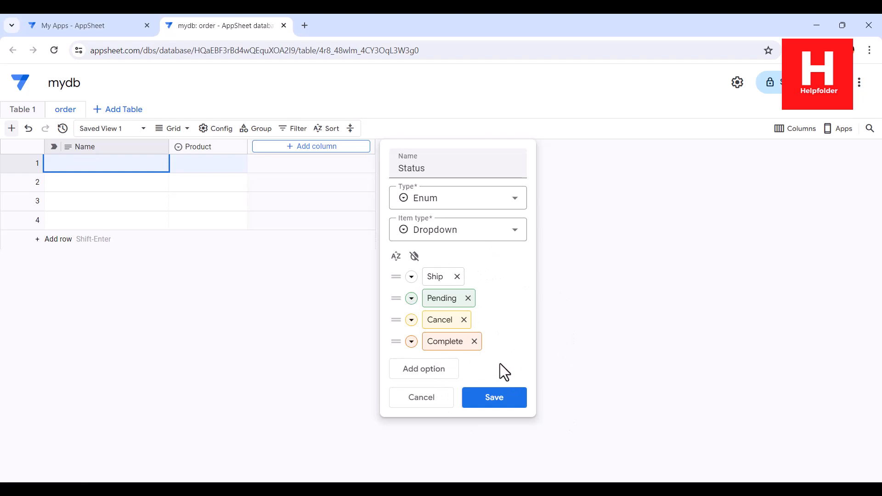
pyautogui.click(471, 392)
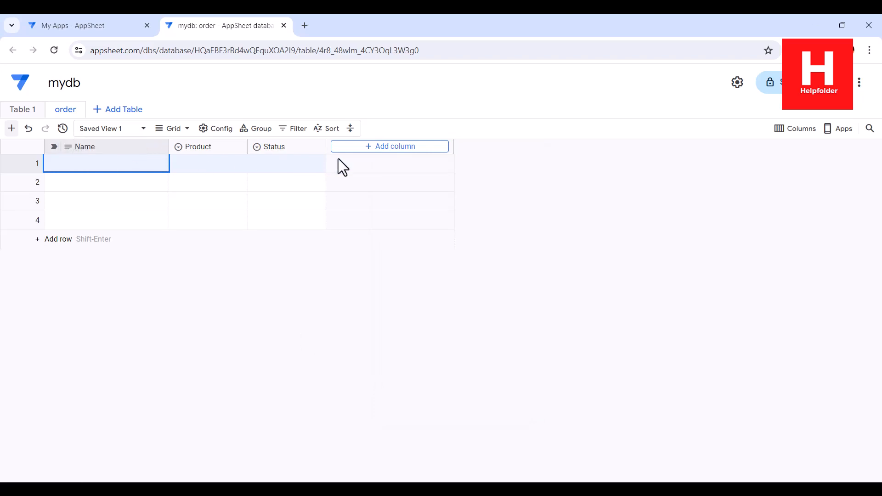
# - Add an Email column of type Email
pyautogui.click(361, 147)
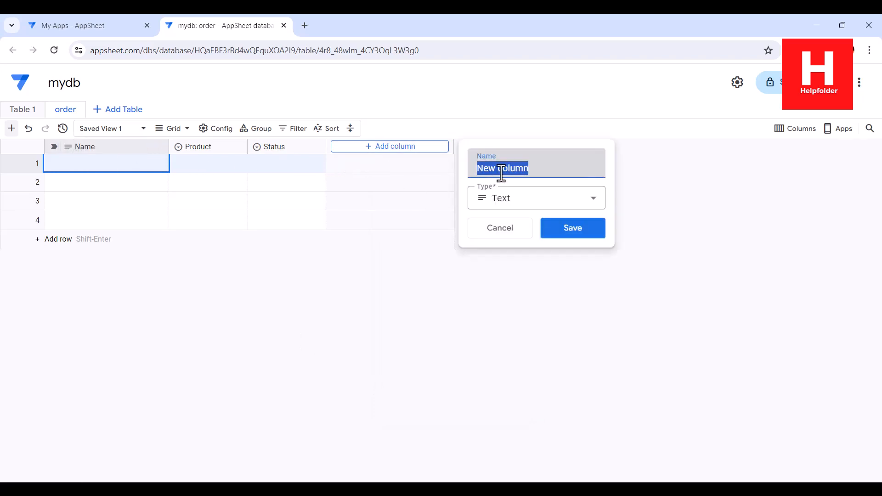
pyautogui.write('Email')
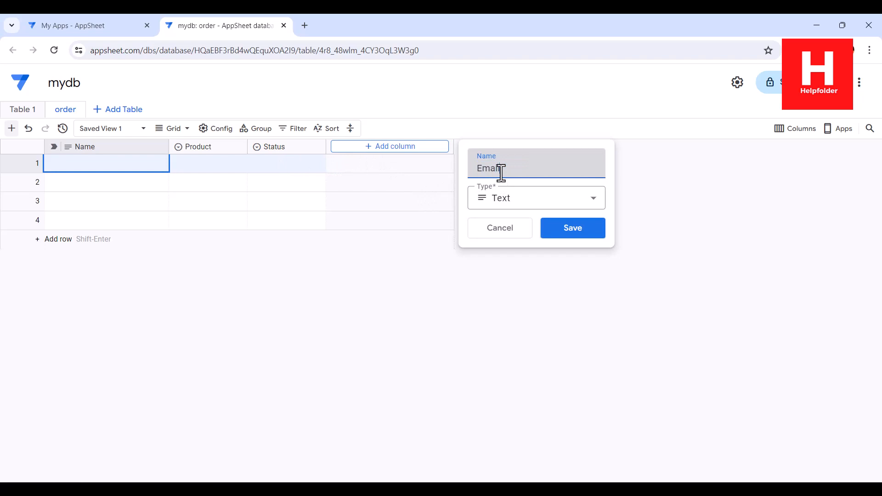
pyautogui.click(507, 207)
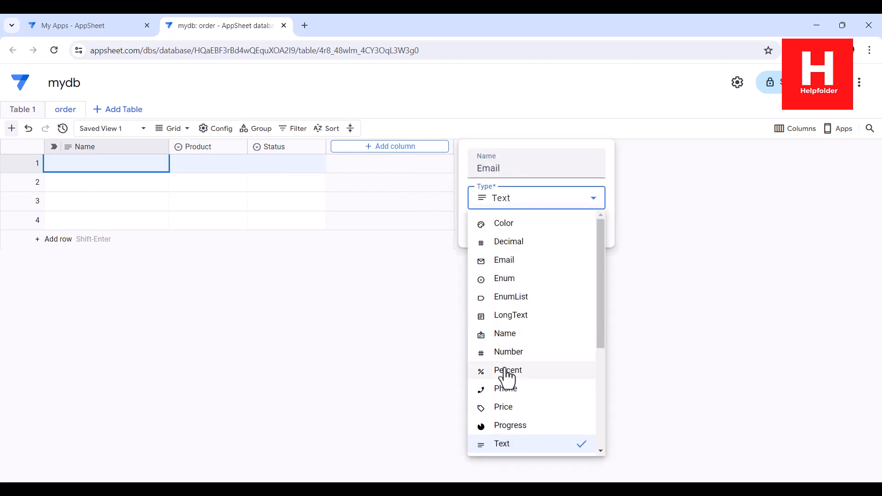
pyautogui.click(504, 261)
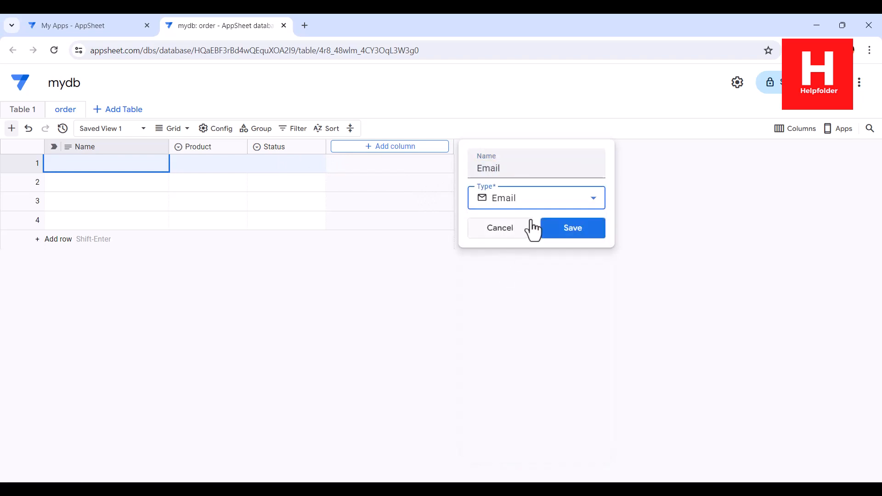
pyautogui.click(569, 227)
# - Add a Phone column of type Phone
pyautogui.click(485, 147)
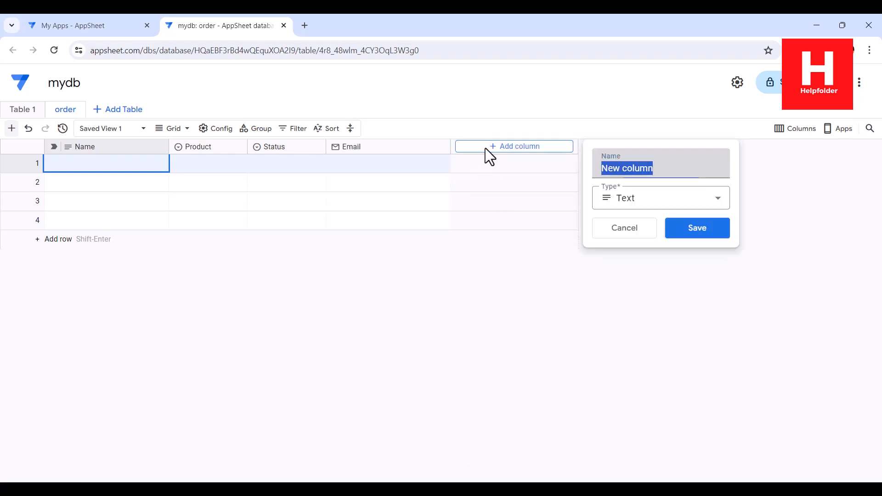
pyautogui.write('Phone')
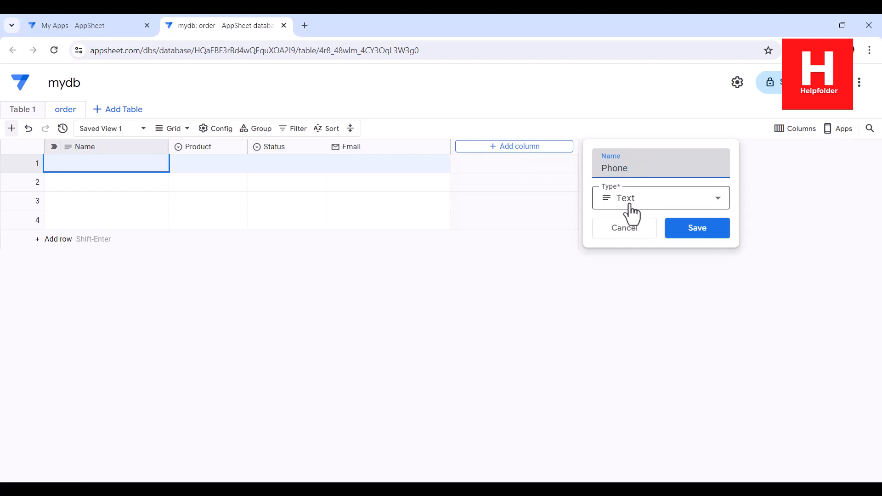
pyautogui.click(684, 200)
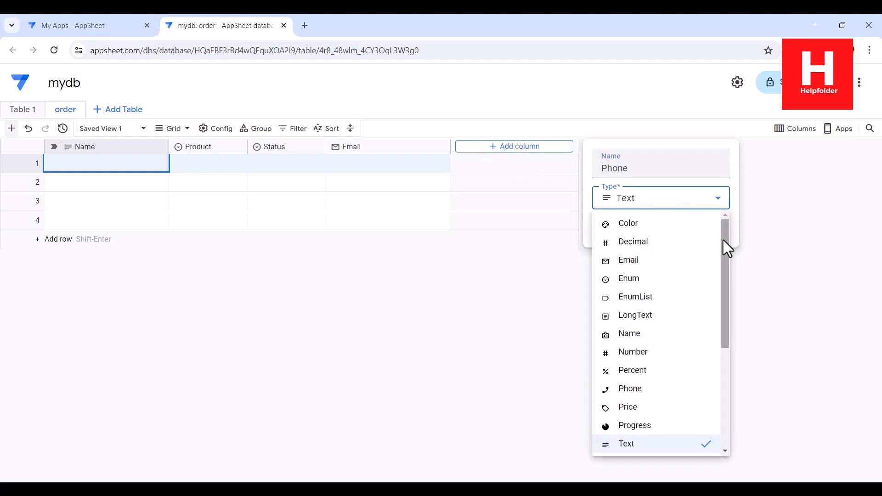
pyautogui.moveTo(723, 240); pyautogui.dragTo(735, 289)
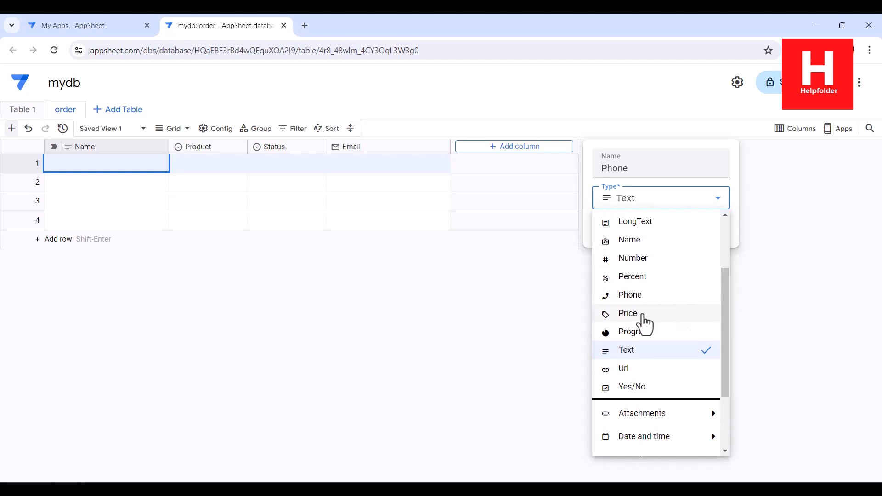
pyautogui.click(635, 297)
pyautogui.click(696, 225)
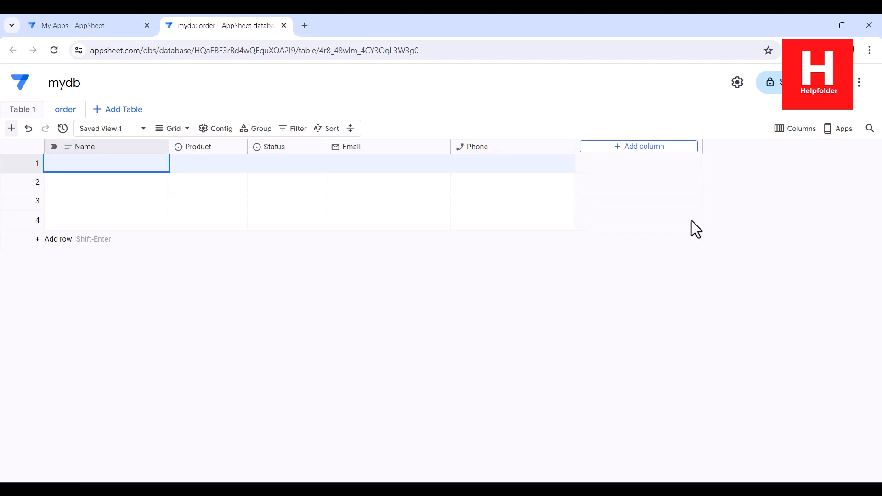
# - Add a Notes column with the default Text type
pyautogui.click(624, 148)
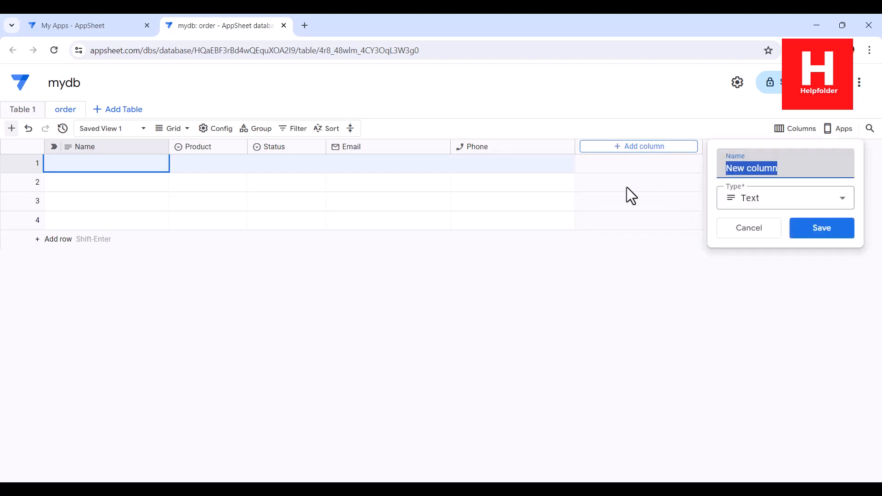
pyautogui.write('Notes')
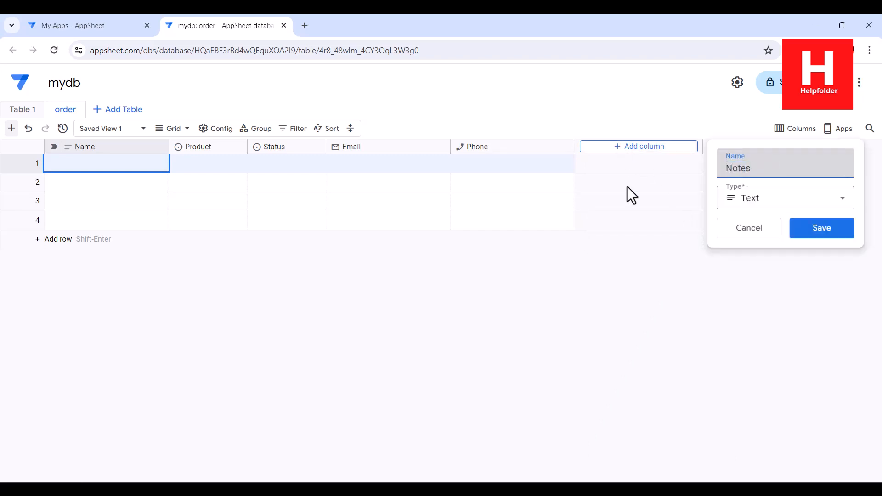
pyautogui.click(834, 230)
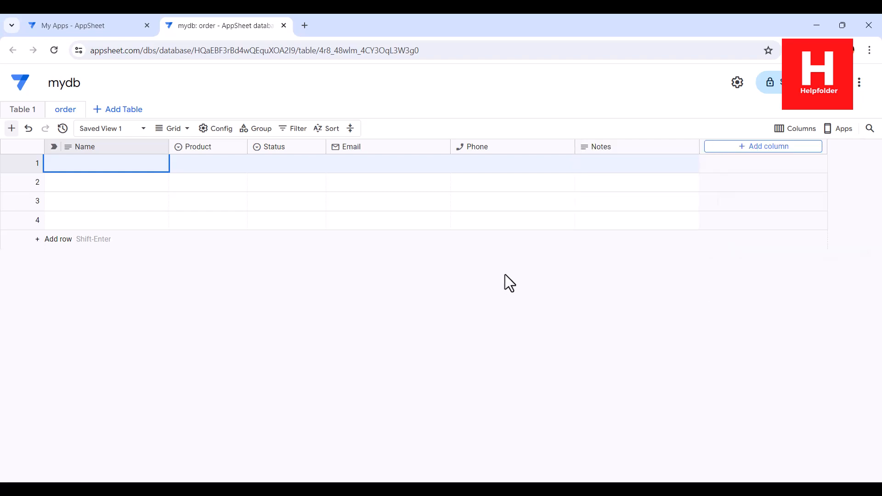
# - Delete Table 1 from the mydb database
pyautogui.click(40, 111)
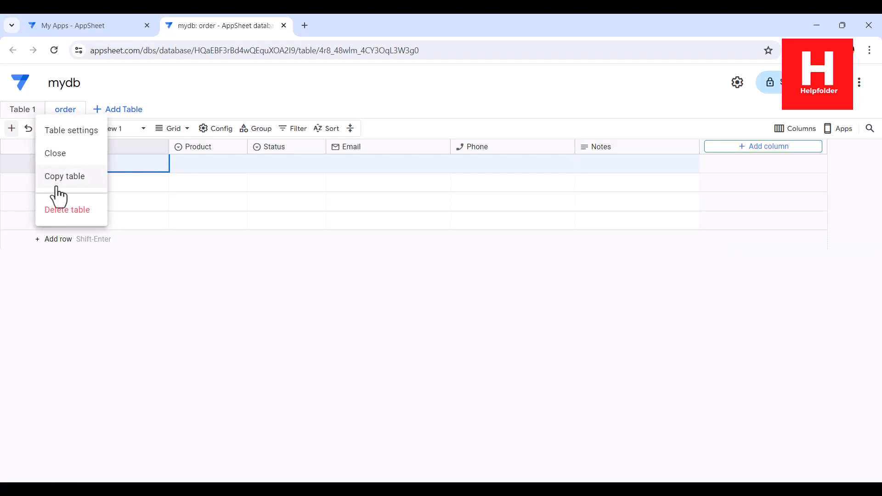
pyautogui.click(247, 239)
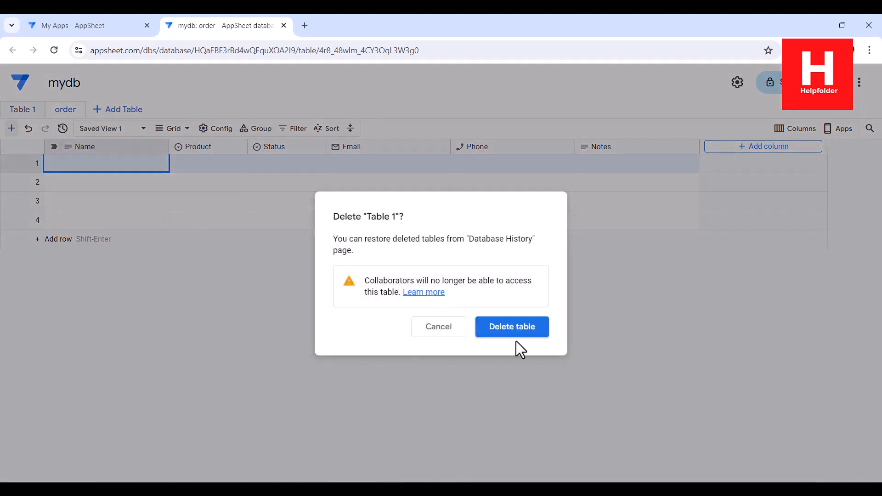
pyautogui.click(514, 328)
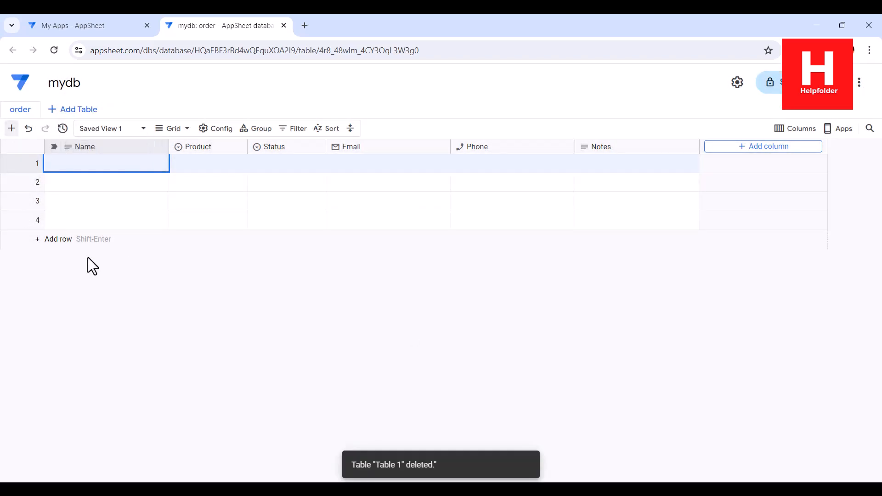
# - Go back to My Apps and show the Databases list with mydb
pyautogui.click(104, 31)
pyautogui.click(253, 138)
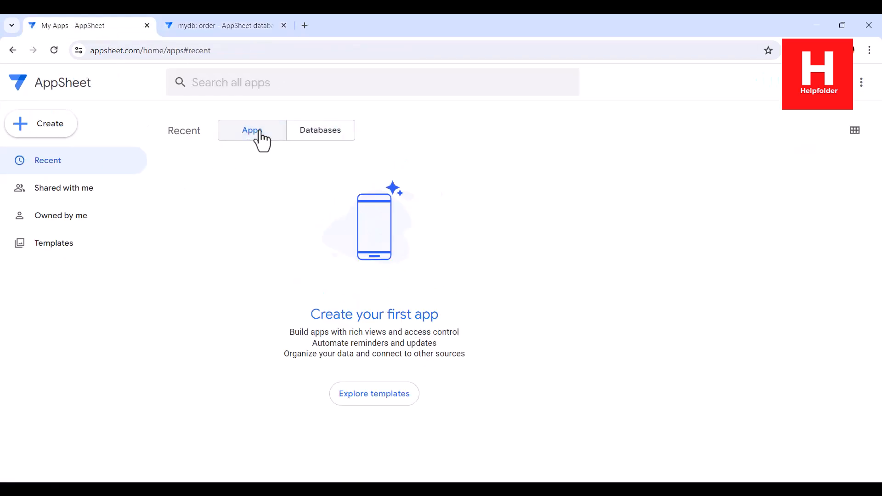
pyautogui.click(333, 141)
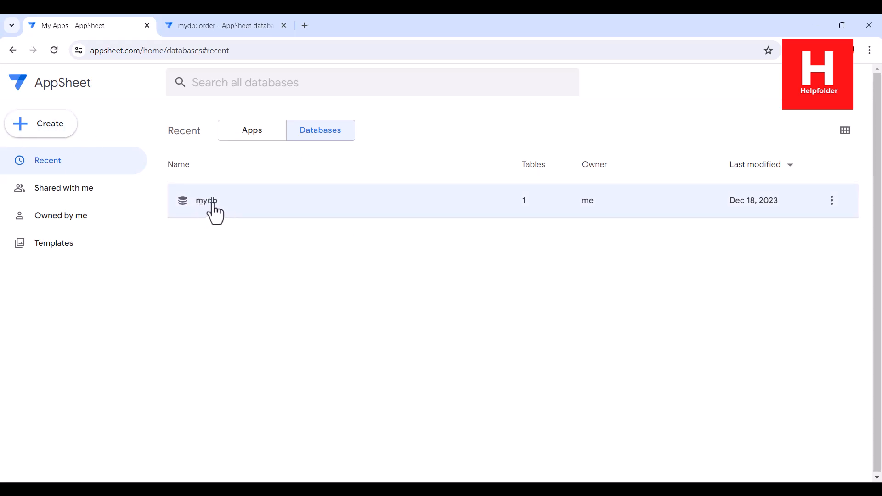
# - Start a new app from existing data named 'Order Tracker' with category Other
pyautogui.click(42, 132)
pyautogui.moveTo(50, 161)
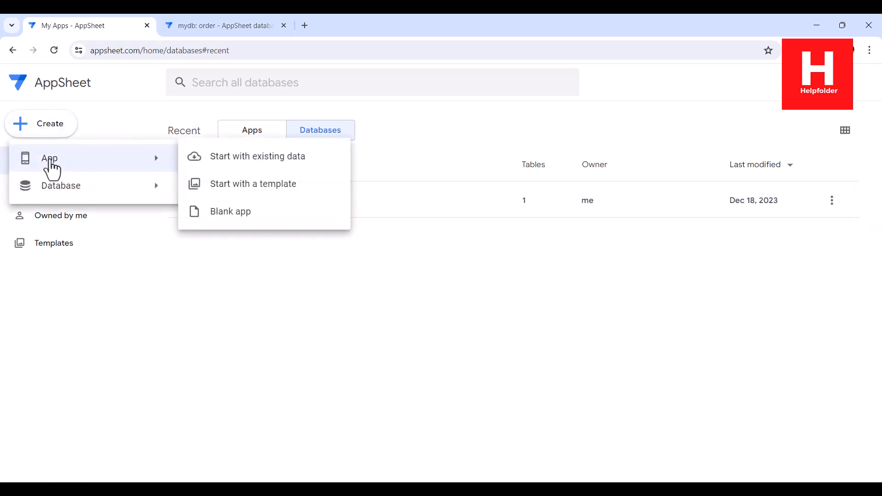
pyautogui.click(239, 161)
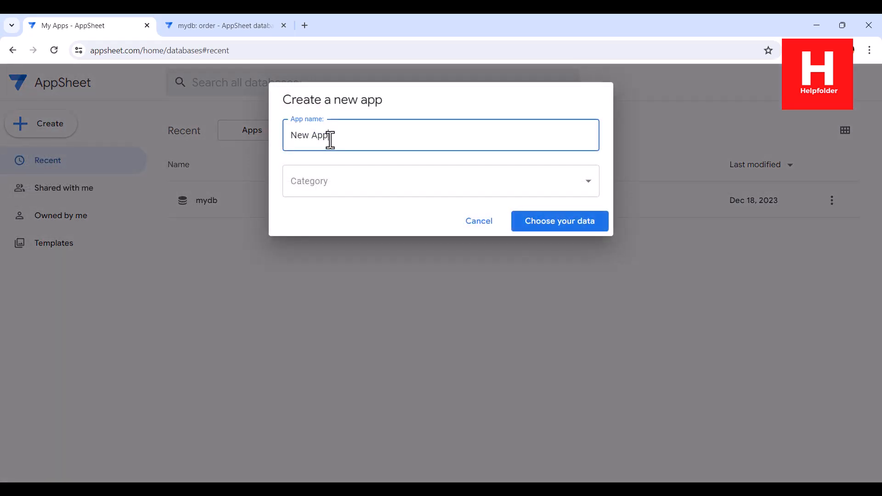
pyautogui.moveTo(329, 137); pyautogui.dragTo(280, 142)
pyautogui.write('Order Tracker')
pyautogui.click(324, 184)
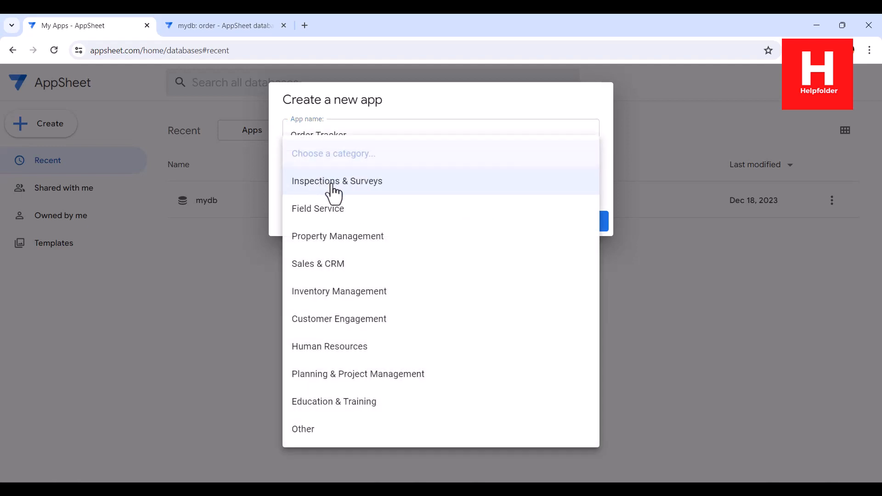
pyautogui.click(336, 294)
pyautogui.click(368, 192)
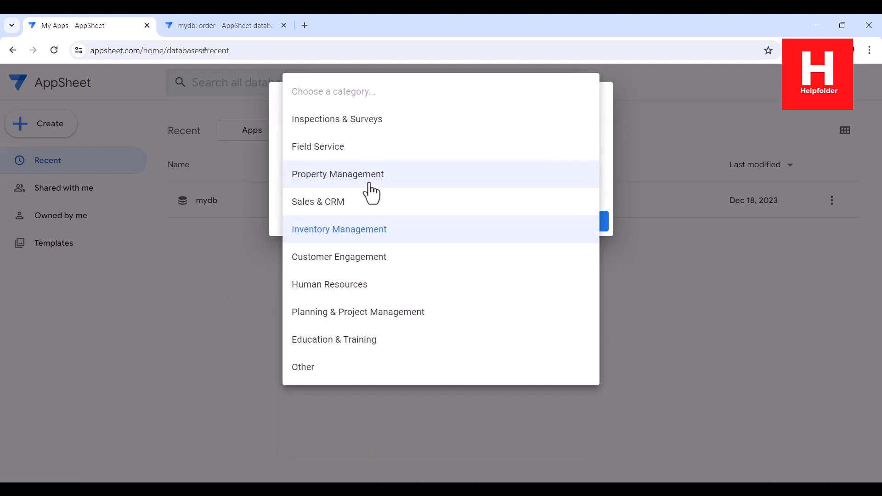
pyautogui.click(339, 367)
# - Use the order table from the mydb AppSheet database as data and create the app
pyautogui.click(551, 238)
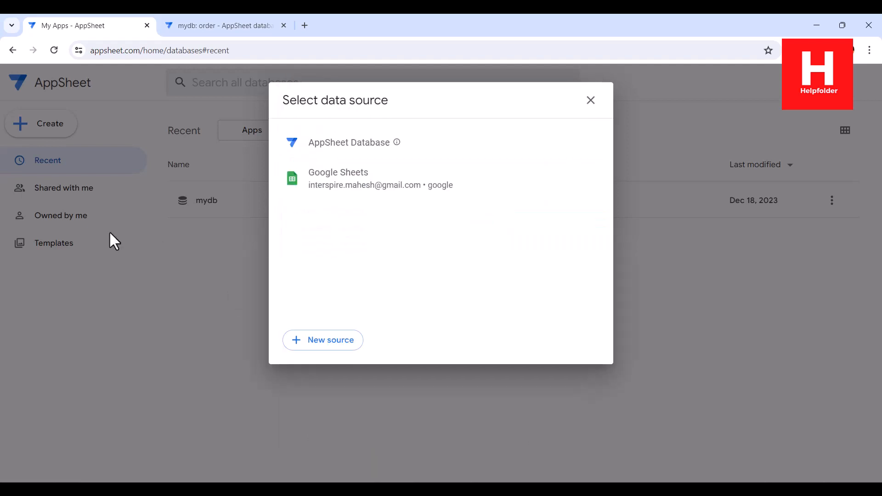
pyautogui.click(346, 146)
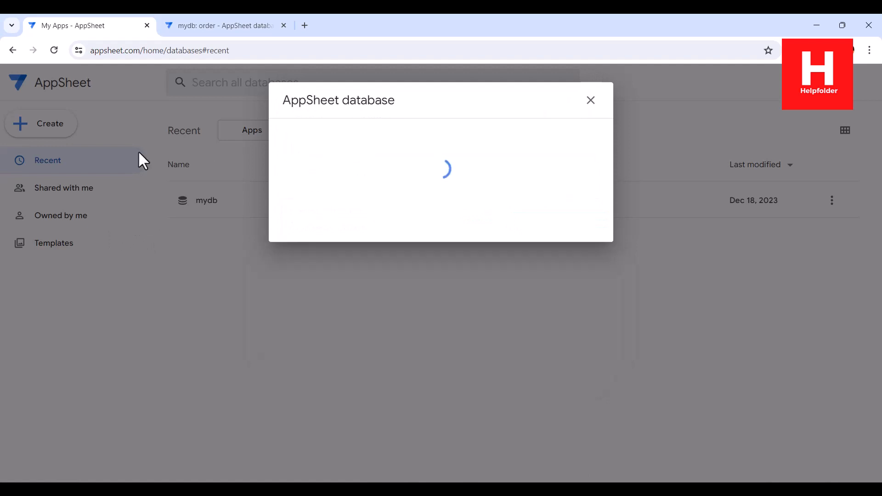
pyautogui.click(318, 162)
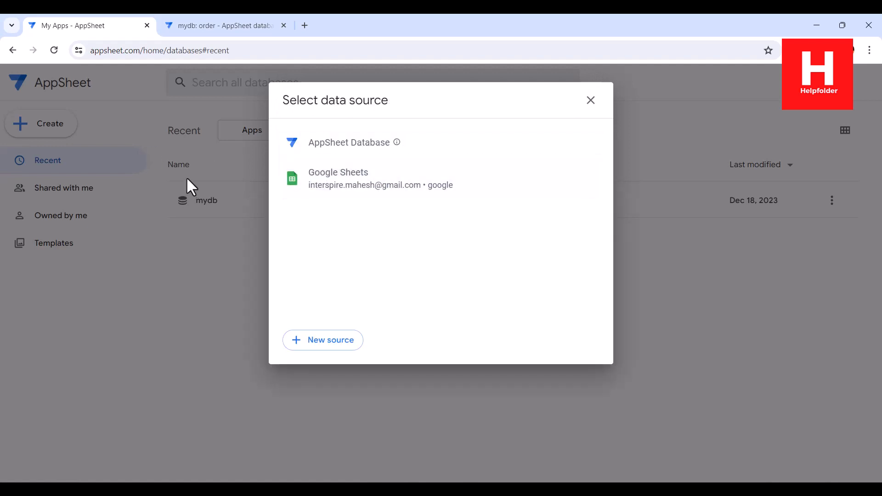
pyautogui.click(232, 29)
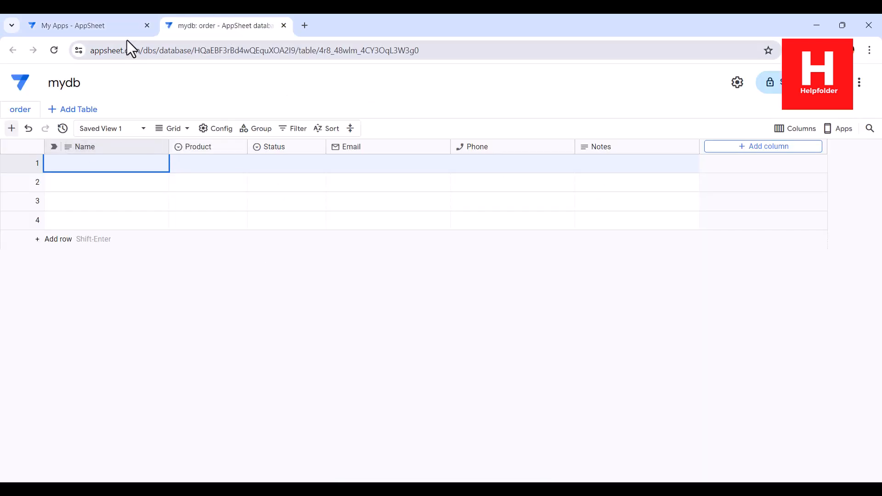
pyautogui.click(125, 28)
pyautogui.click(565, 219)
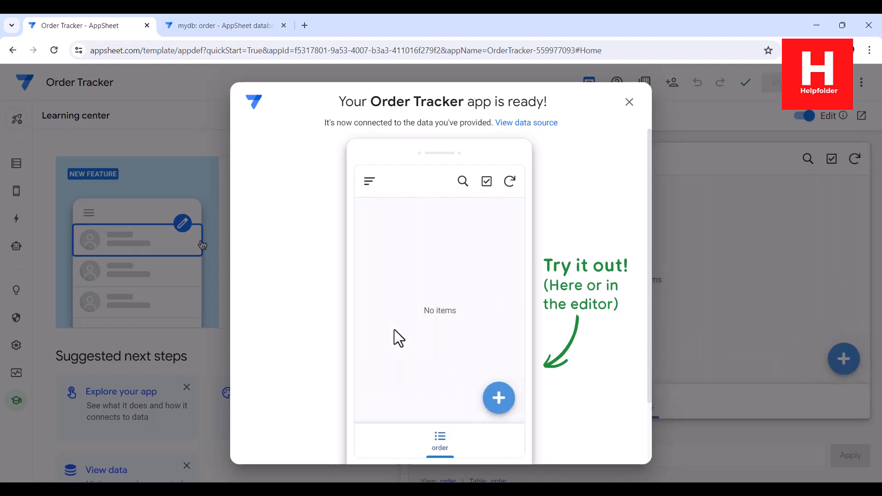
# - Set the order view to table type, remove Name sorting and Status grouping, then save
pyautogui.click(629, 103)
pyautogui.moveTo(16, 191)
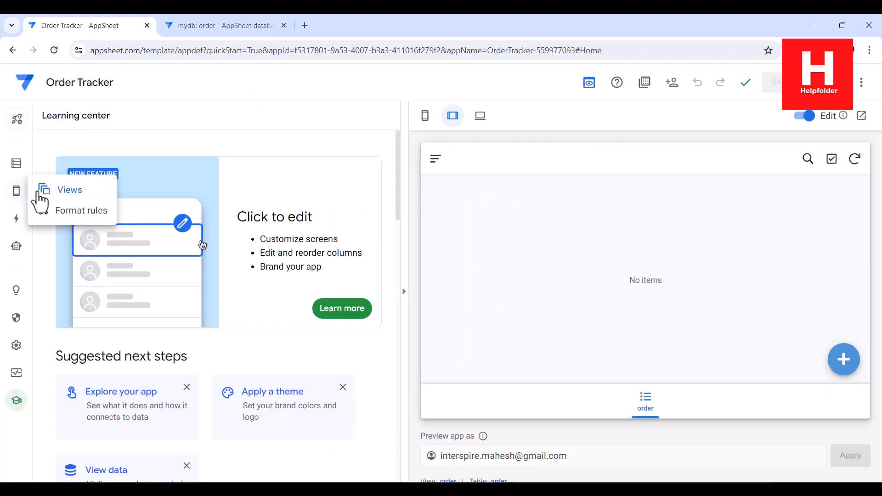
pyautogui.click(65, 193)
pyautogui.click(327, 345)
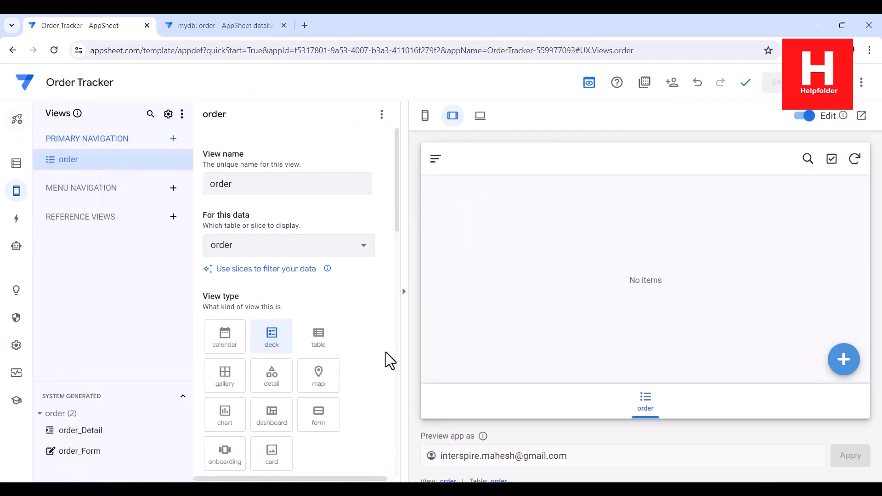
pyautogui.scroll(-5, 385, 336)
pyautogui.scroll(-3, 384, 335)
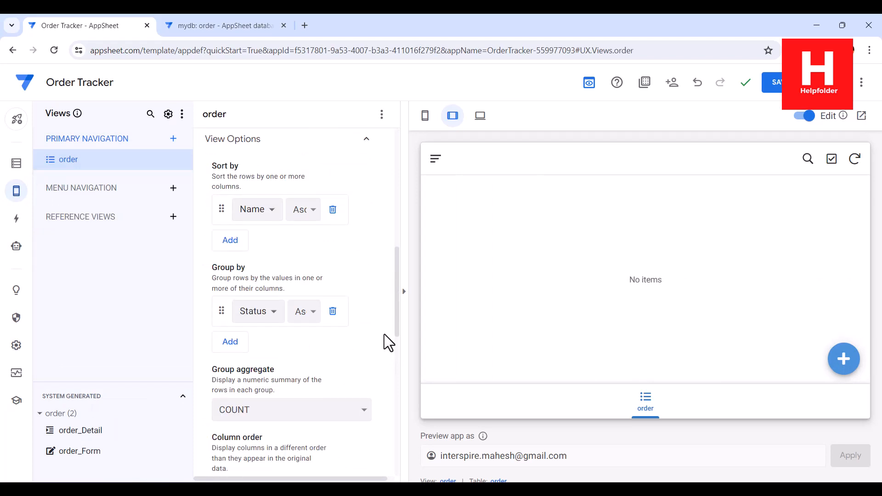
pyautogui.click(333, 211)
pyautogui.click(332, 281)
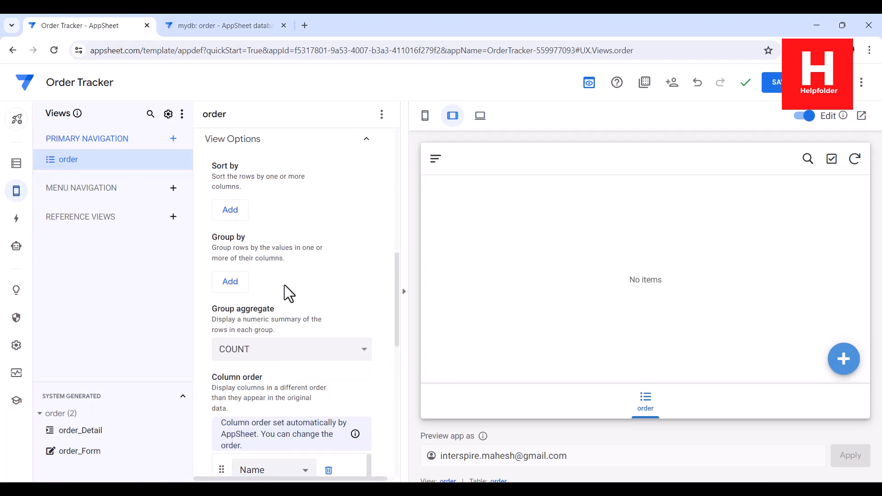
pyautogui.click(774, 85)
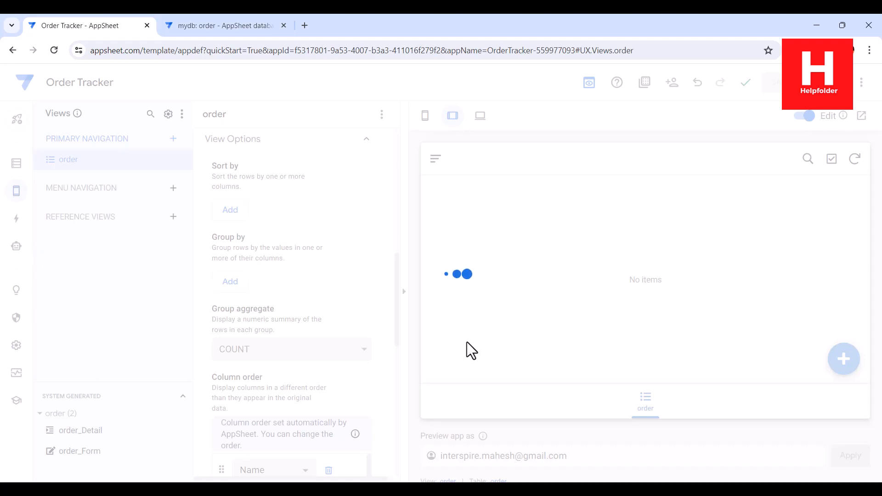
# - Review the order table's columns, then open the Order Tracker desktop preview
pyautogui.click(15, 165)
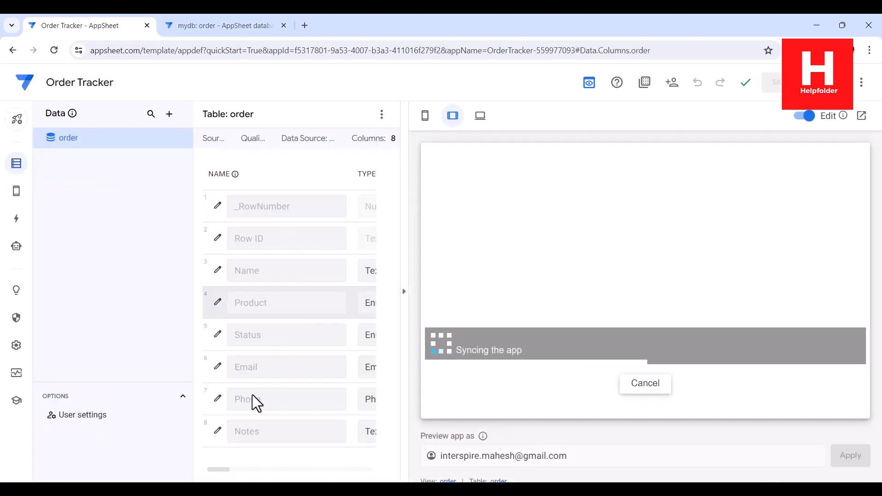
pyautogui.moveTo(227, 472)
pyautogui.mouseDown()
pyautogui.moveTo(249, 473)
pyautogui.moveTo(220, 471)
pyautogui.mouseUp()
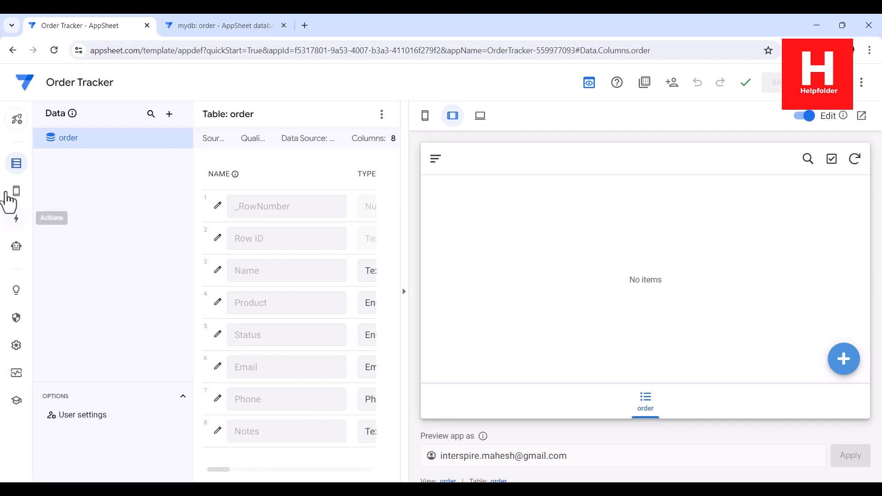
pyautogui.moveTo(16, 191)
pyautogui.click(54, 198)
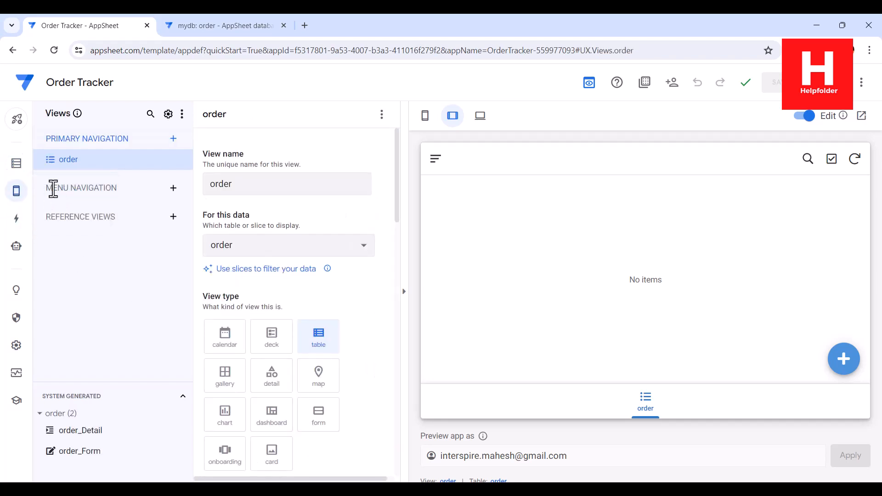
pyautogui.click(482, 115)
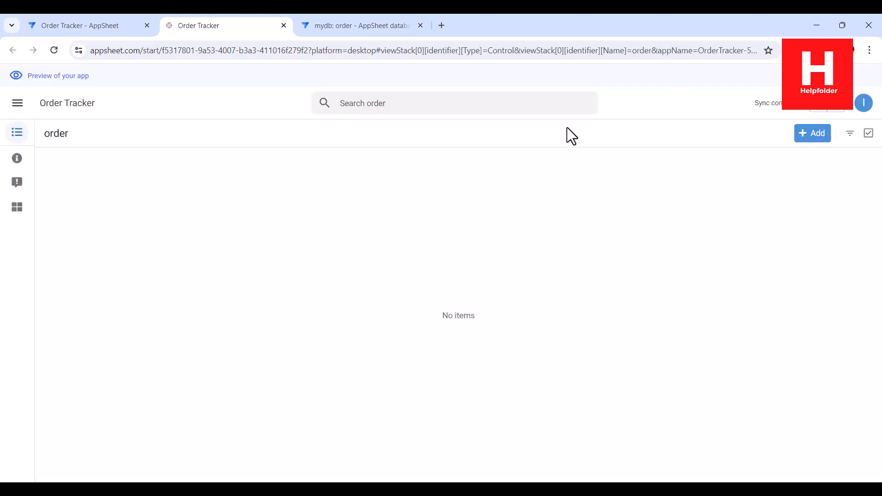
# - Start a new order for 'Customer A' with product Item 2 and status Pending
pyautogui.click(815, 138)
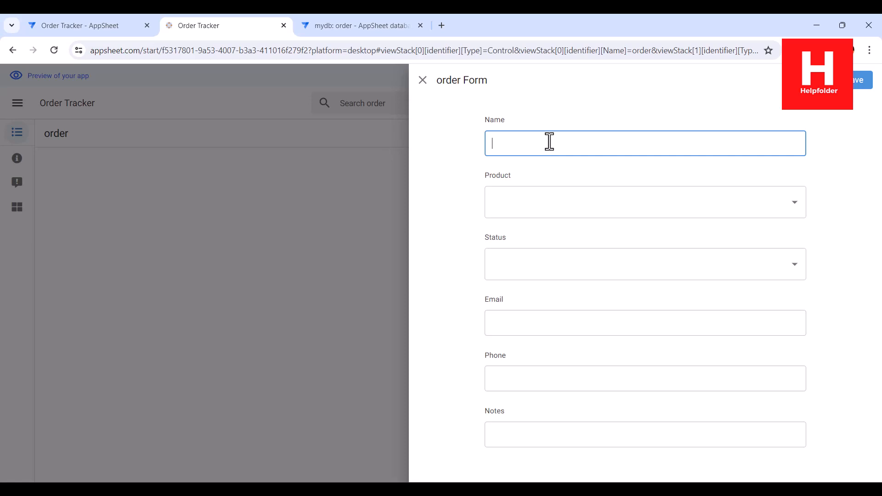
pyautogui.write('Customer A')
pyautogui.click(537, 202)
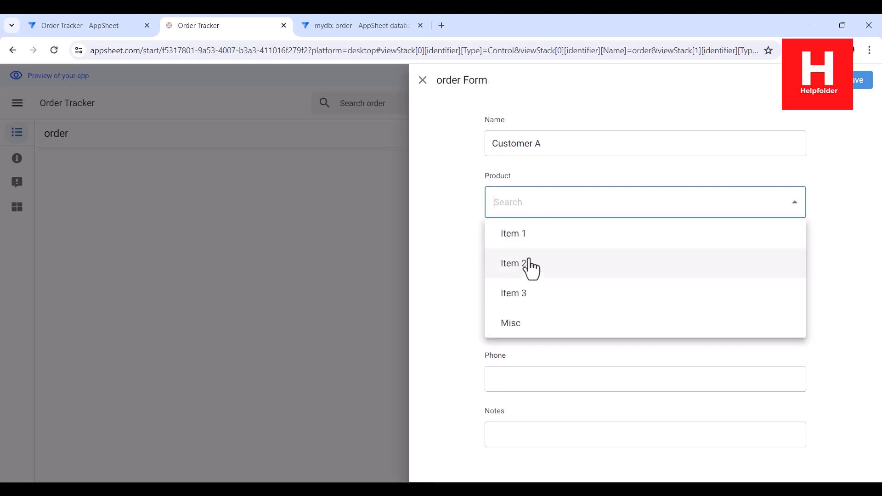
pyautogui.click(528, 263)
pyautogui.click(527, 260)
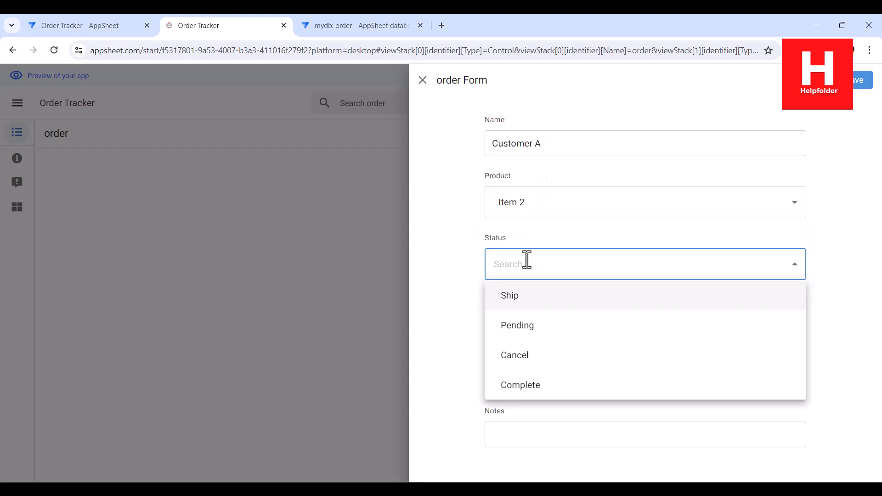
pyautogui.click(523, 327)
# - Enter the customer's email address and phone number, then save the order
pyautogui.click(524, 325)
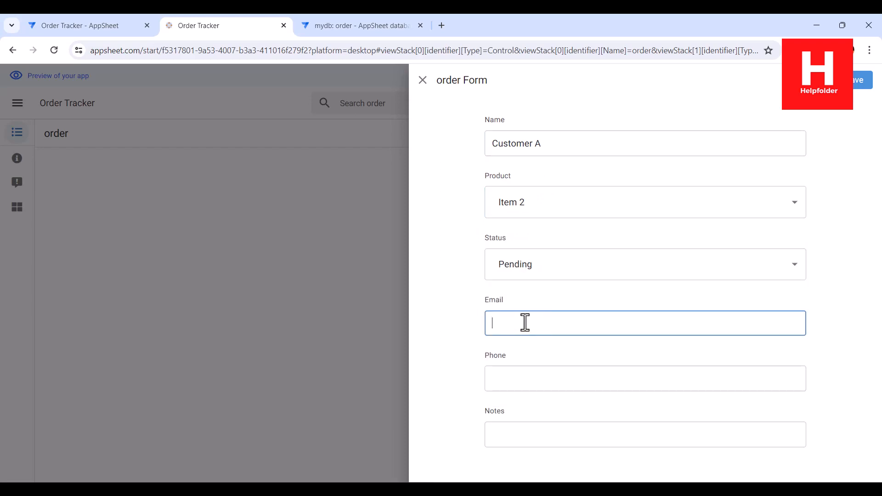
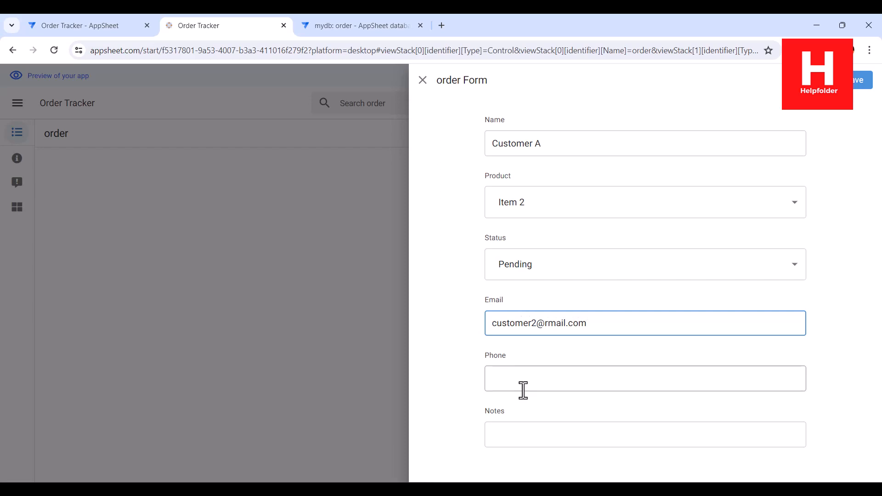
pyautogui.click(518, 377)
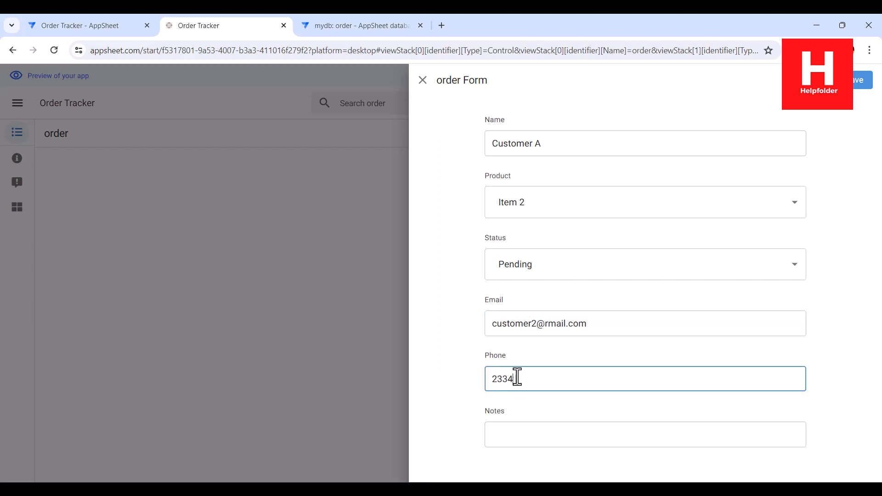
pyautogui.click(522, 434)
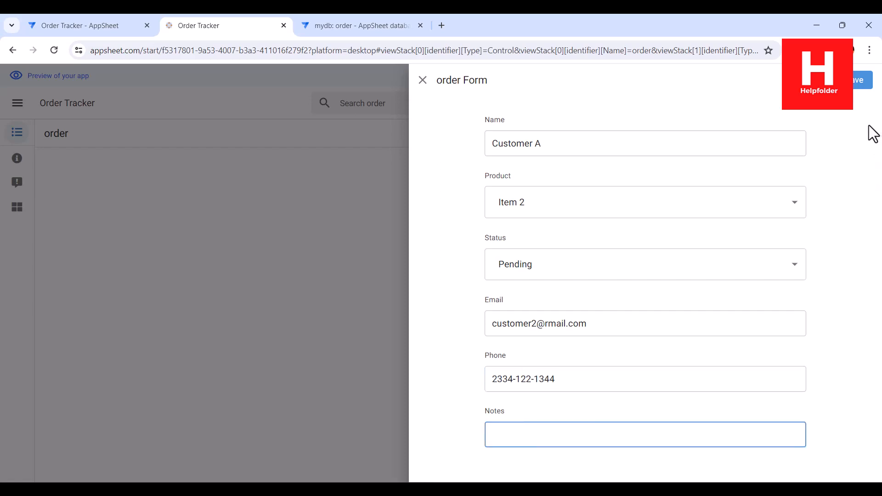
pyautogui.click(863, 80)
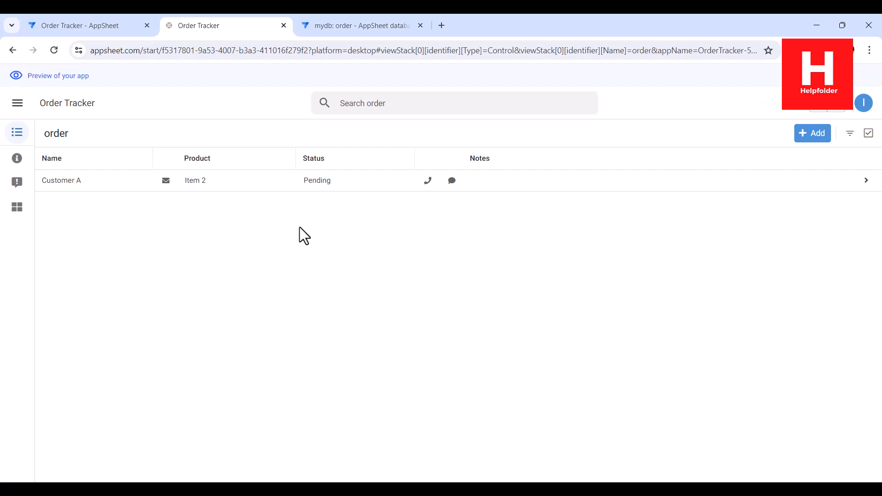
# - Inspect the Customer A order's details without editing, then view the mydb order table
pyautogui.click(476, 181)
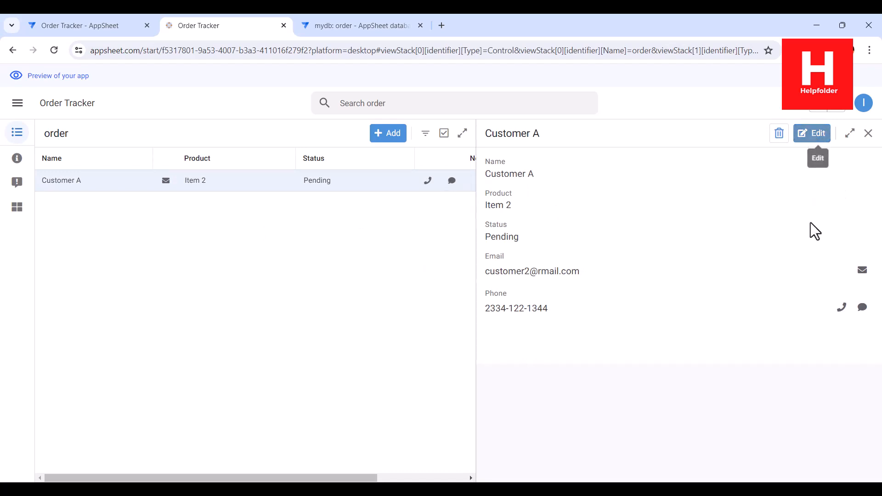
pyautogui.scroll(-2, 520, 408)
pyautogui.click(516, 415)
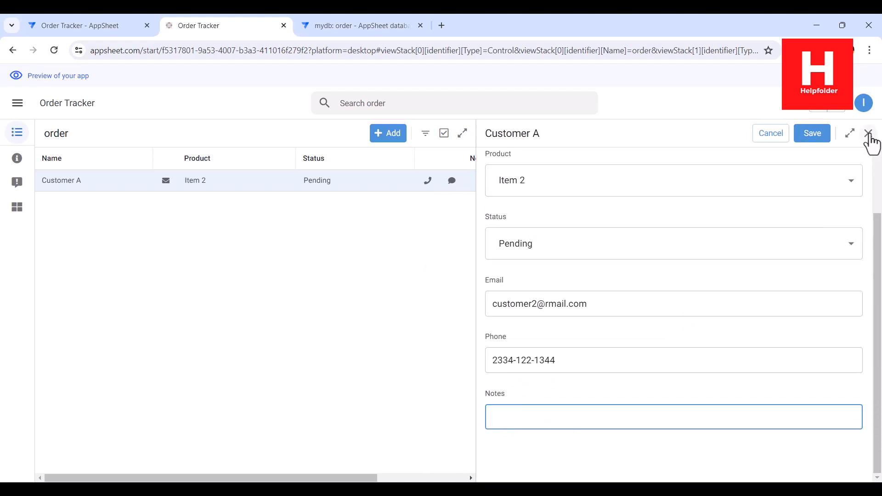
pyautogui.click(869, 133)
pyautogui.click(386, 27)
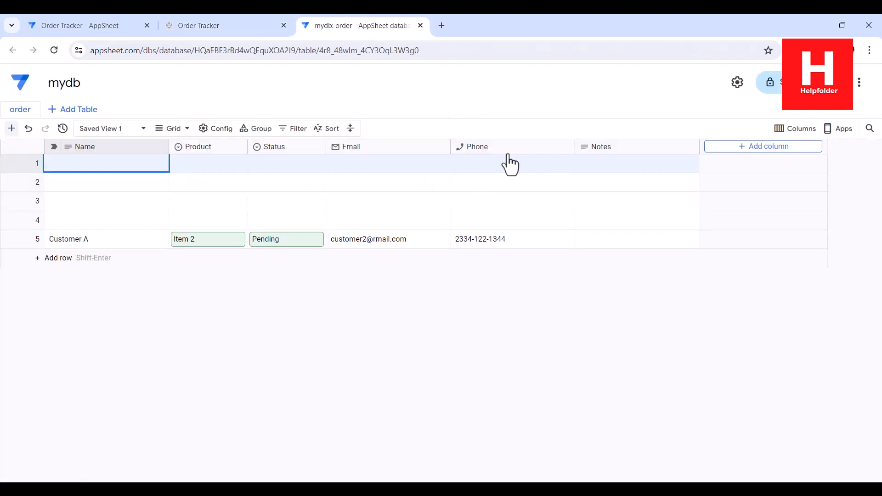